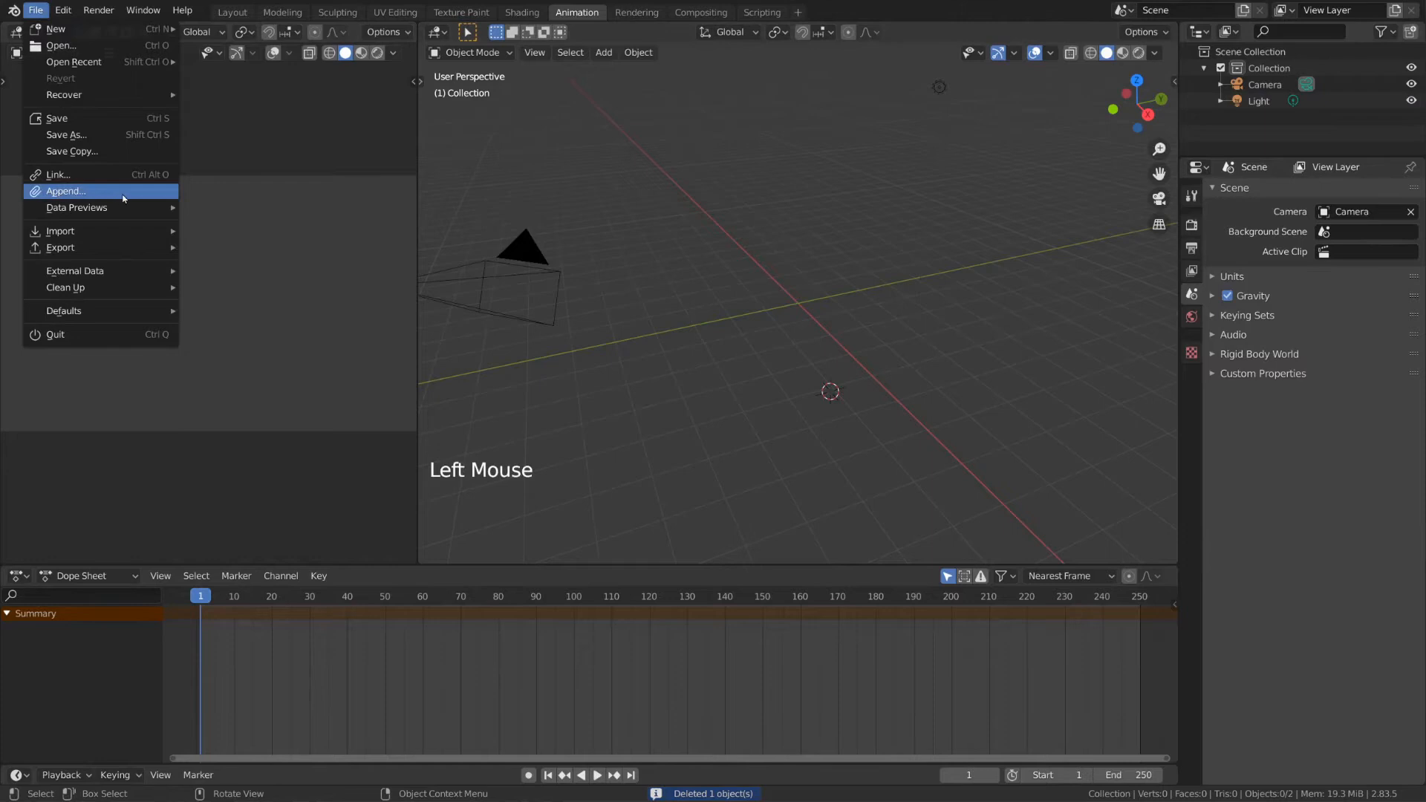
Step: Append the Character_Rig collection from the Collection folder of Abi_Rig.blend
click(63, 191)
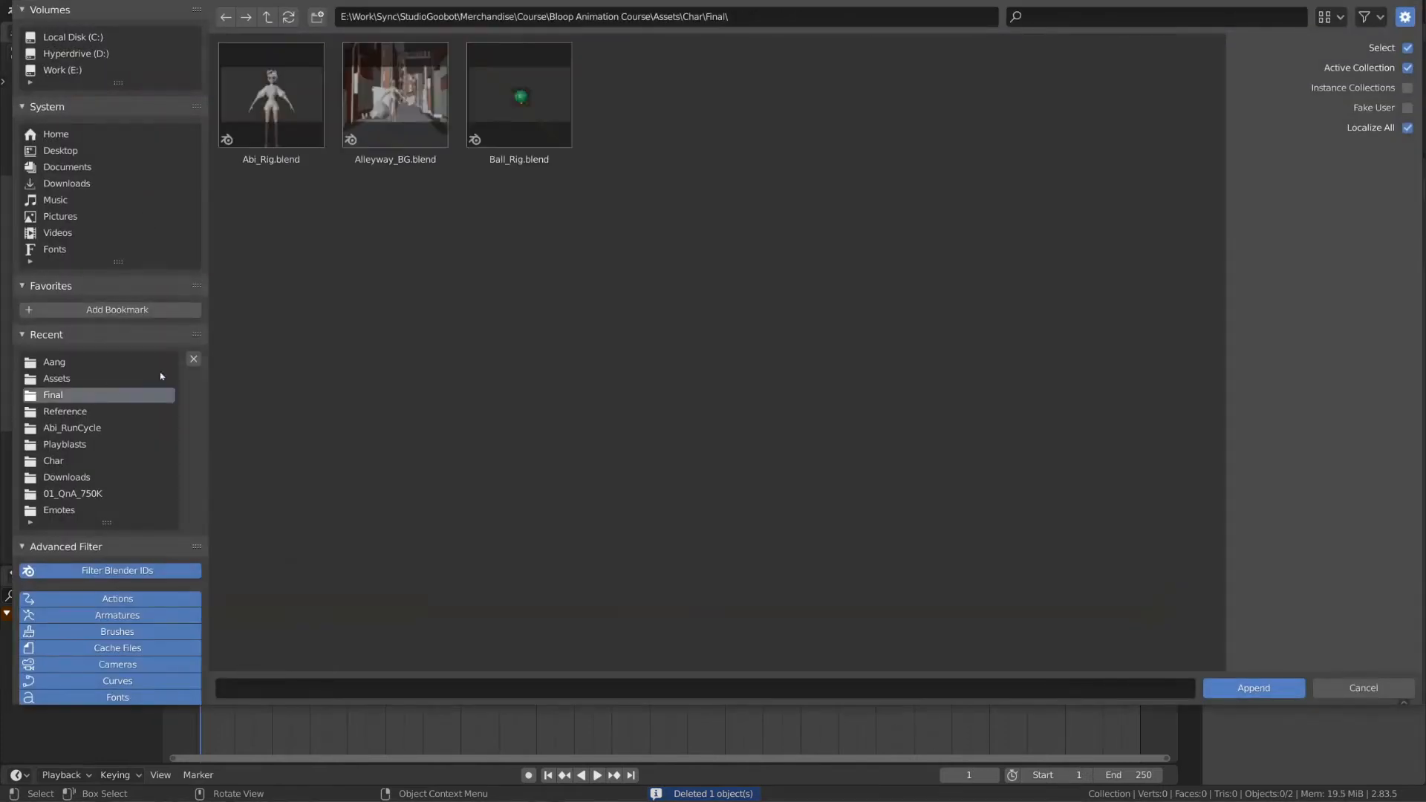
key(BackSpace)
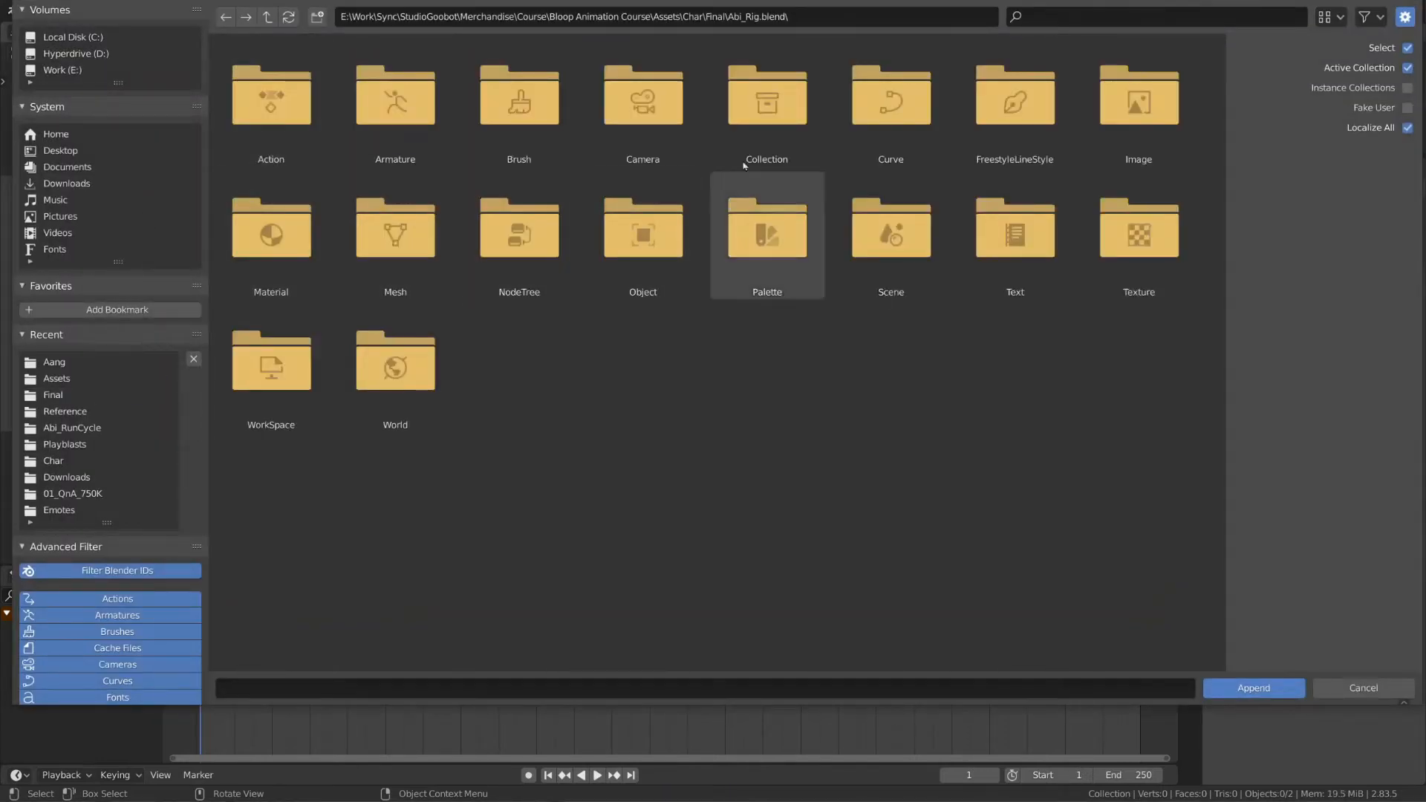
double_click(768, 104)
click(296, 159)
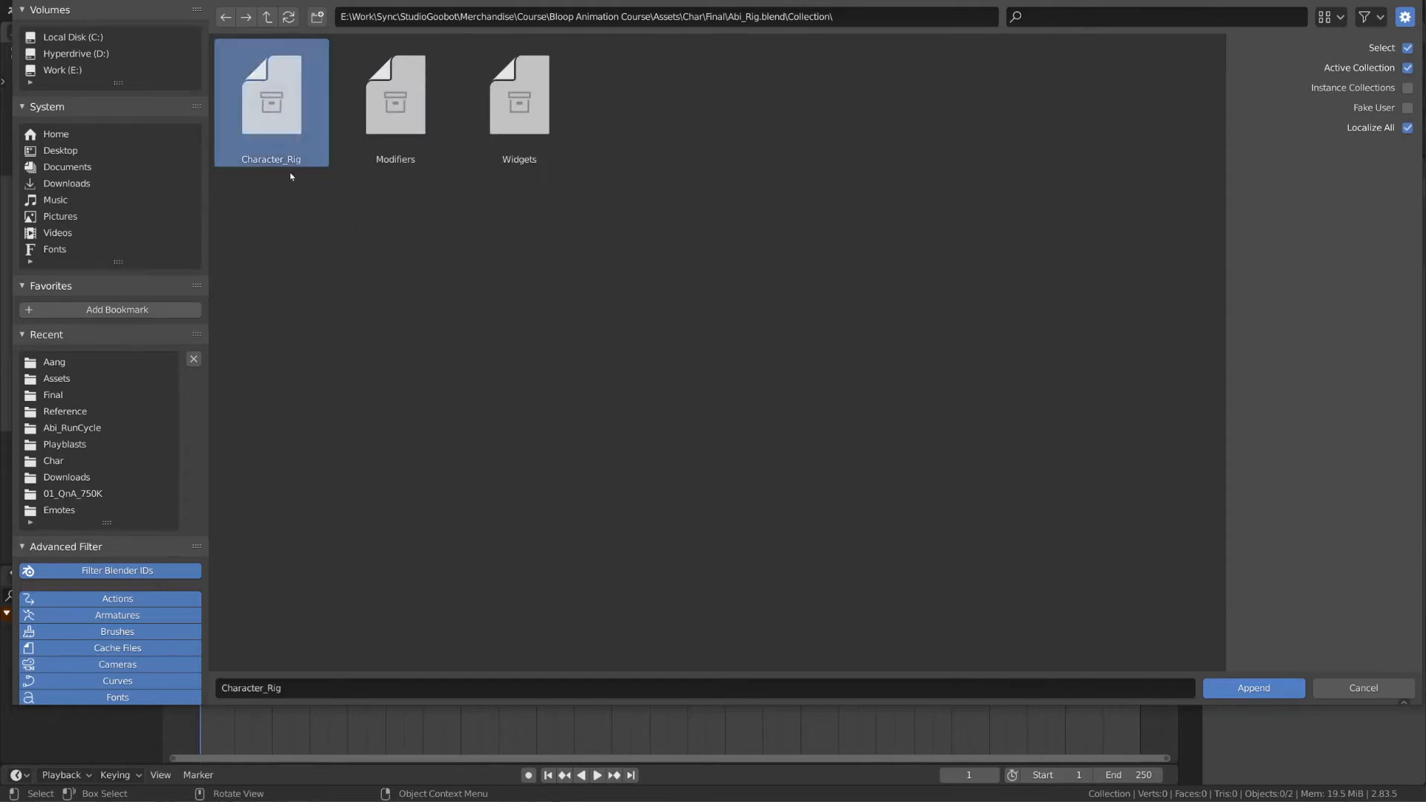
double_click(301, 110)
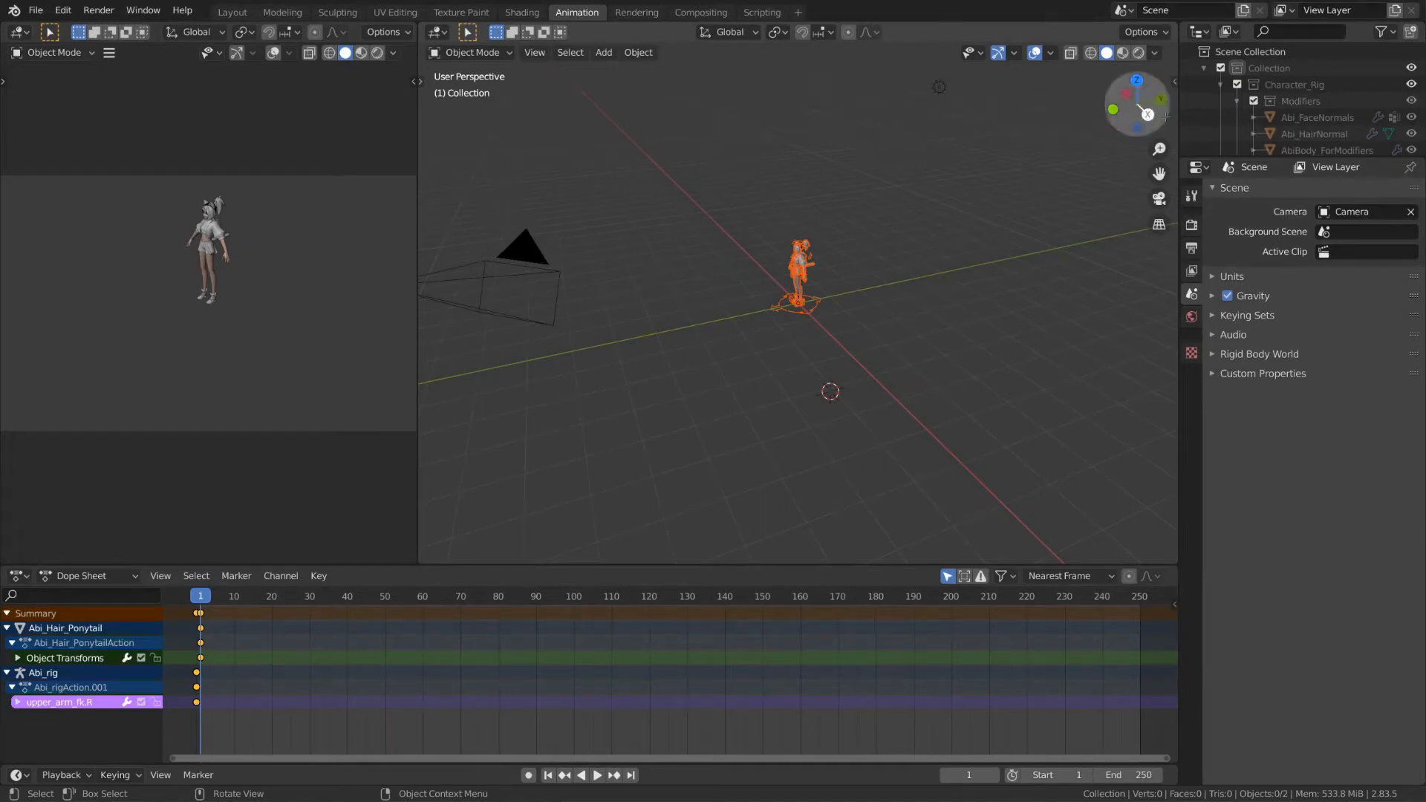
Step: Collapse Character_Rig in the Outliner and hide the Camera and Light from the viewport
click(1221, 84)
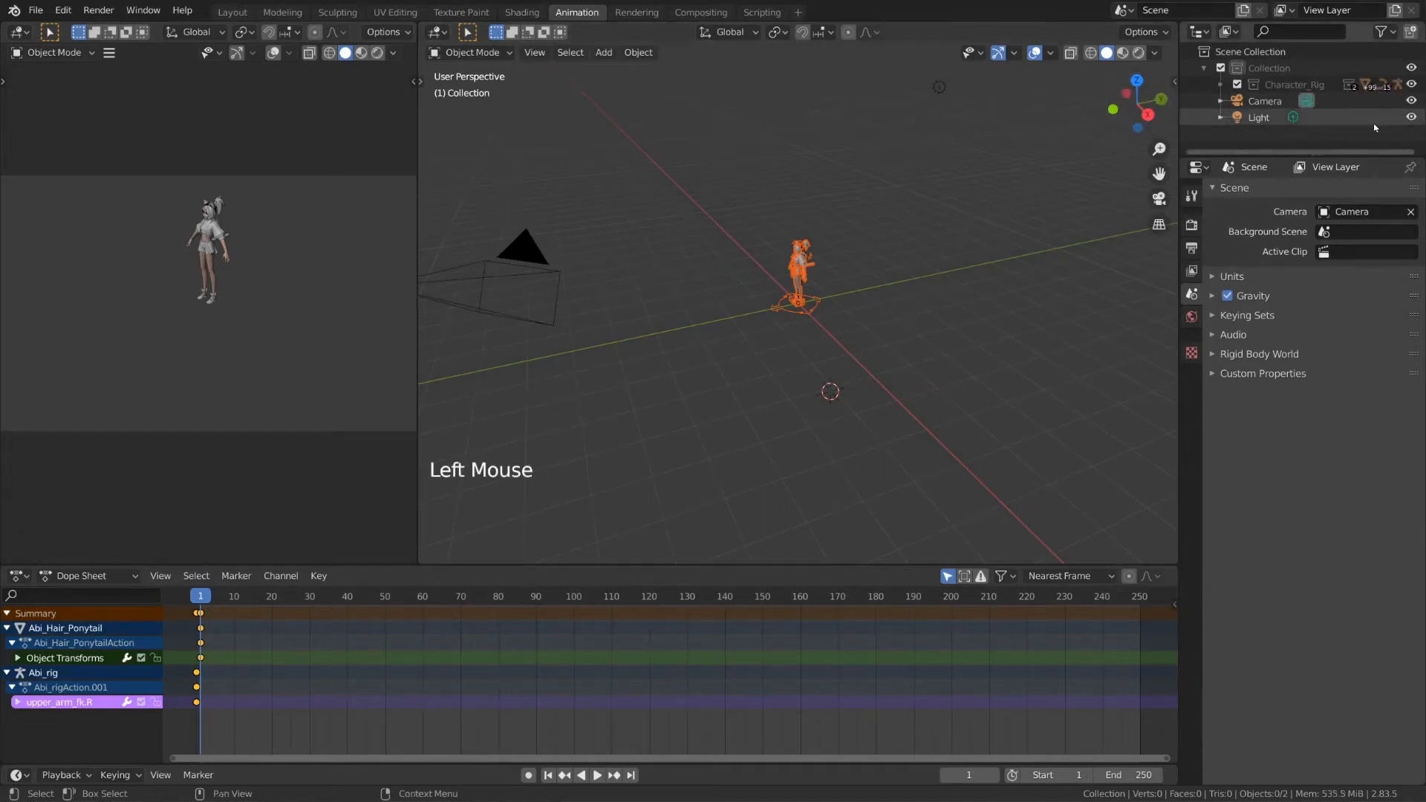
click(1411, 117)
click(1412, 101)
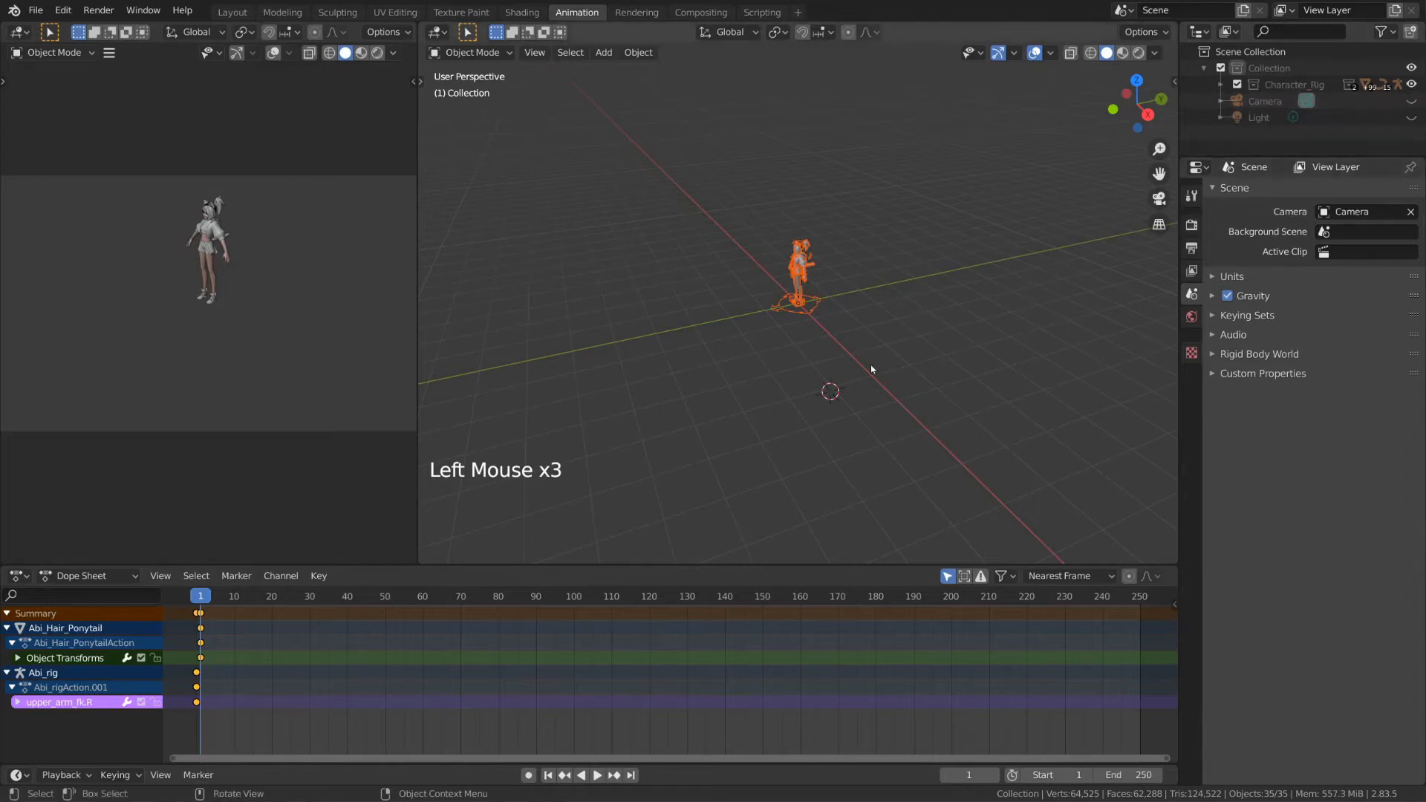
Step: Select the Abi_rig armature, adjust the view, and switch it into Pose Mode
click(823, 300)
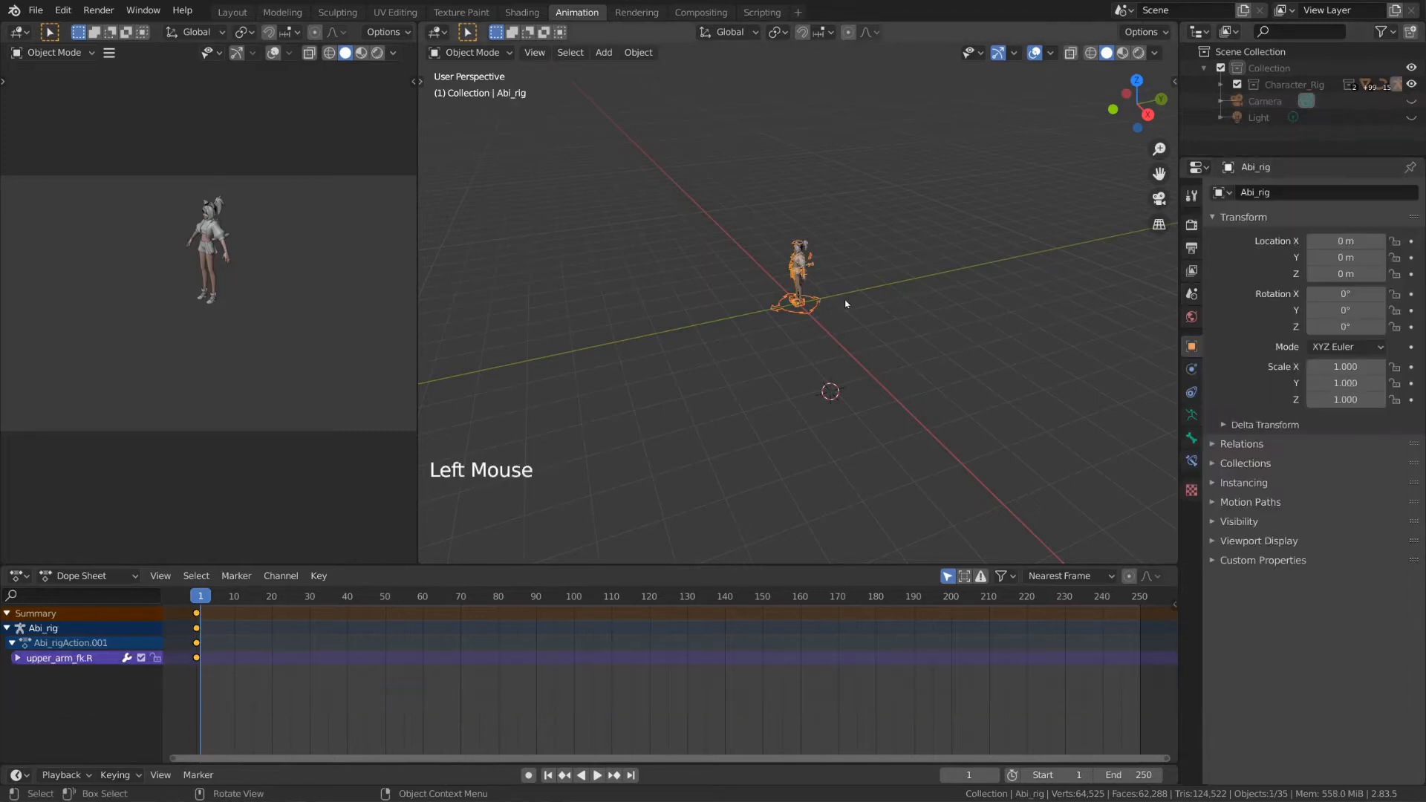
scroll(823, 301, up, 7)
middle_drag(824, 300, 940, 305)
key(ctrl+Tab)
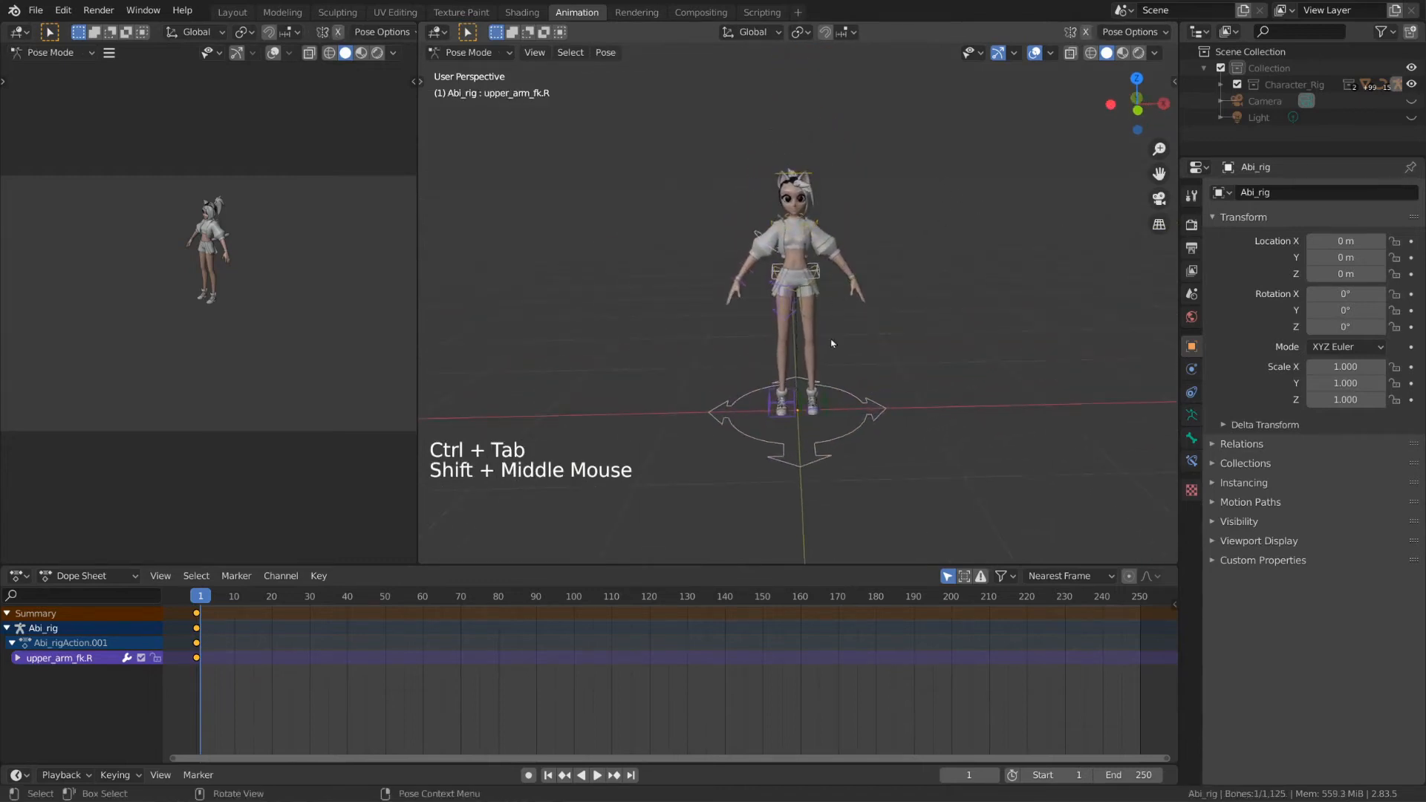
click(847, 402)
click(847, 402)
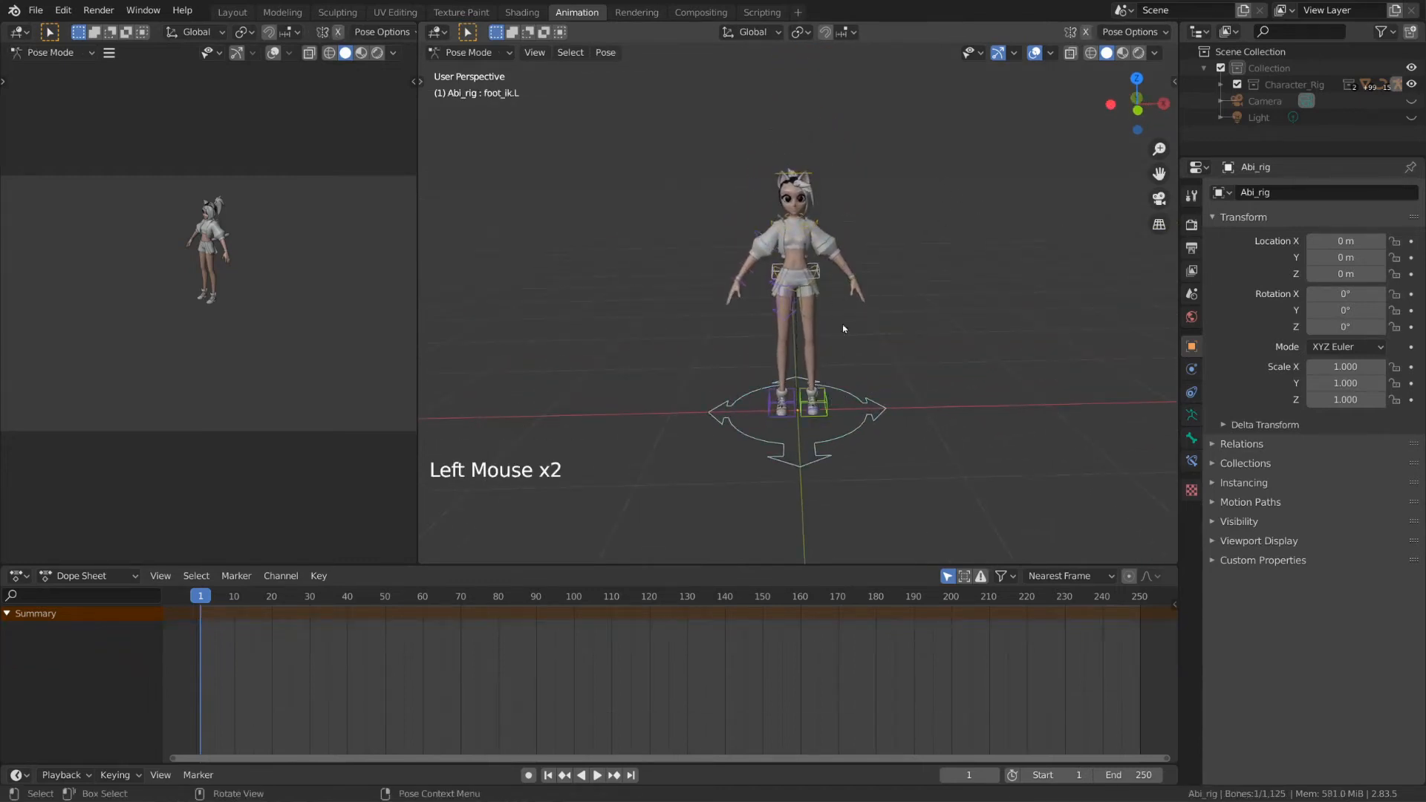
click(852, 261)
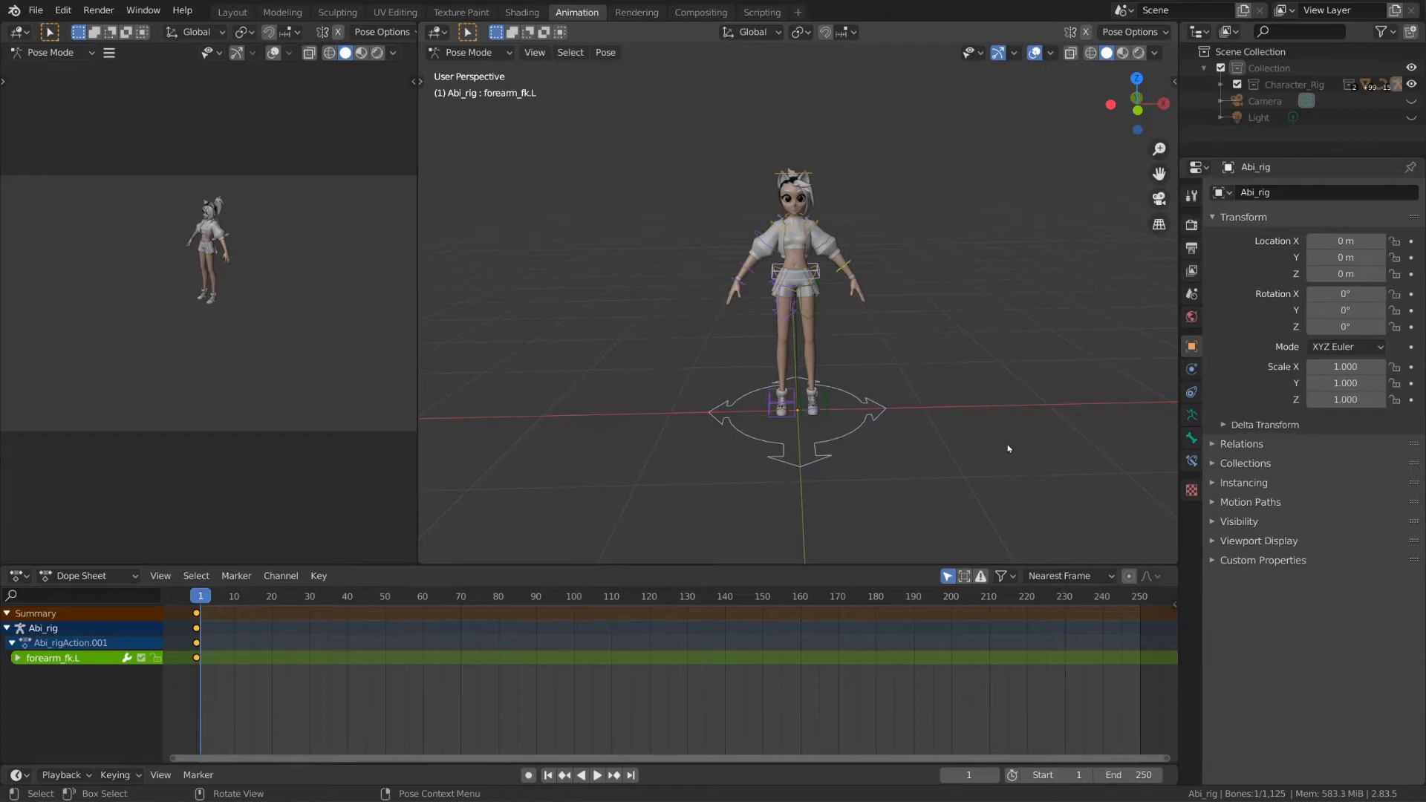
middle_drag(954, 309, 877, 267)
scroll(877, 267, up, 2)
click(845, 263)
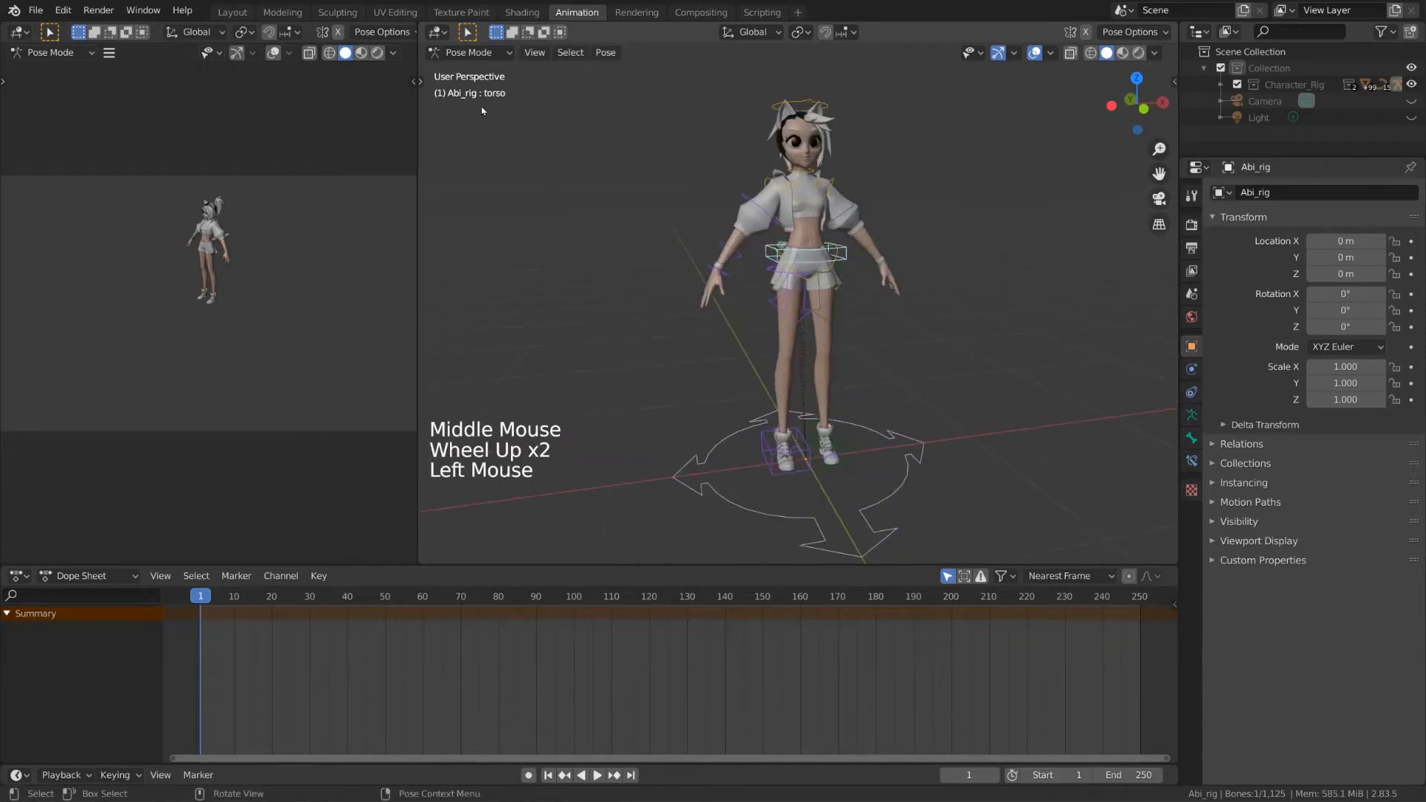
click(837, 180)
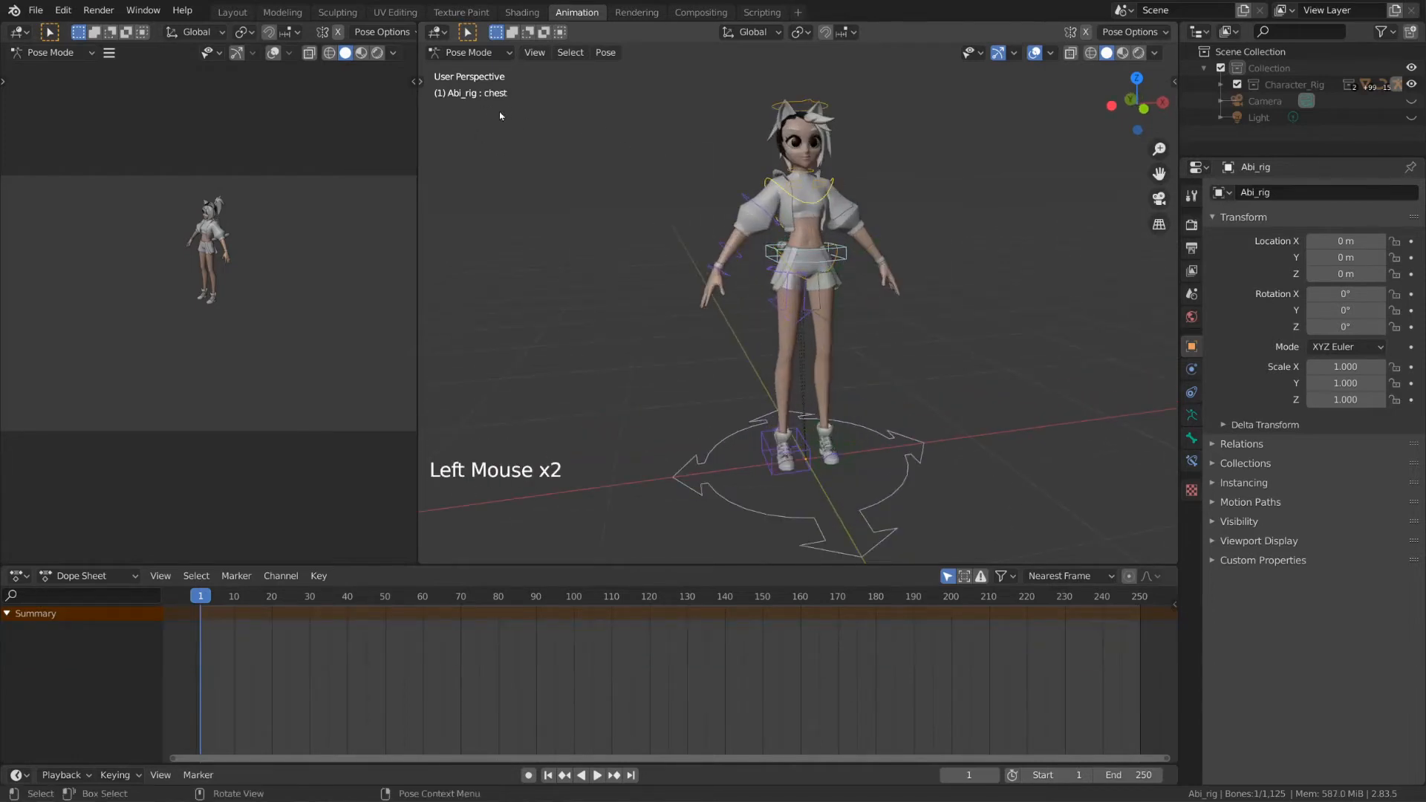
click(782, 110)
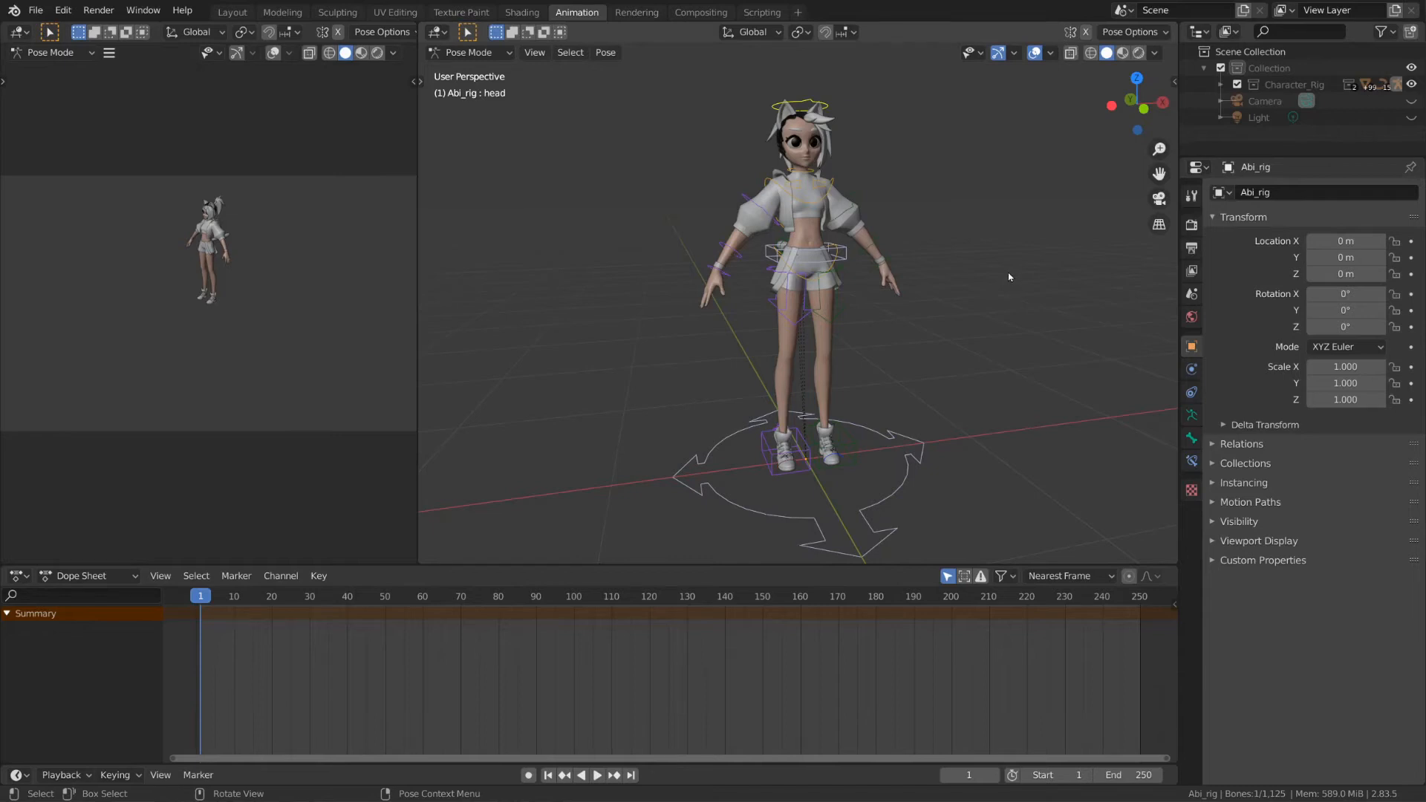
Step: Show the viewport sidebar to reveal the rig's properties
click(1173, 82)
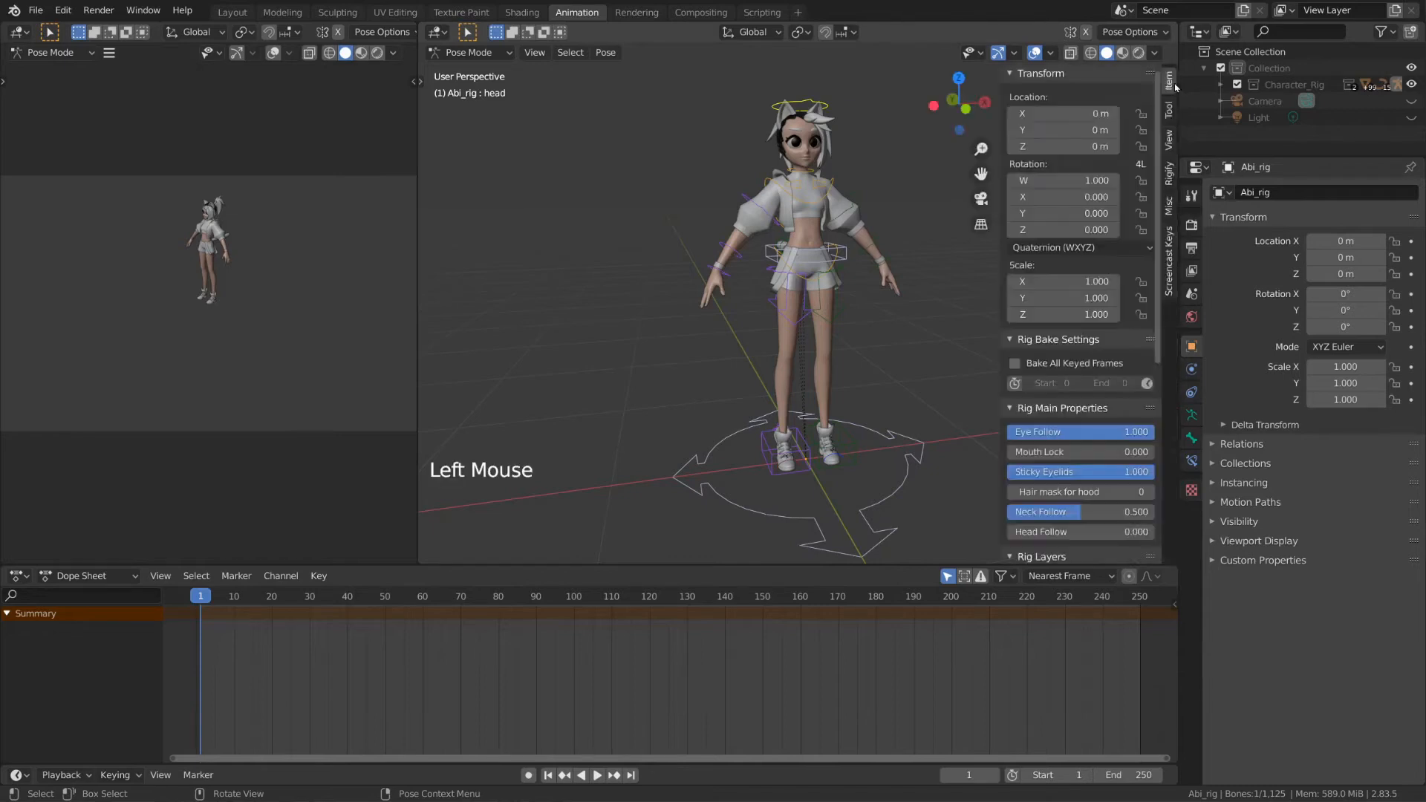
scroll(1107, 335, down, 7)
scroll(1107, 356, up, 1)
scroll(1107, 372, down, 8)
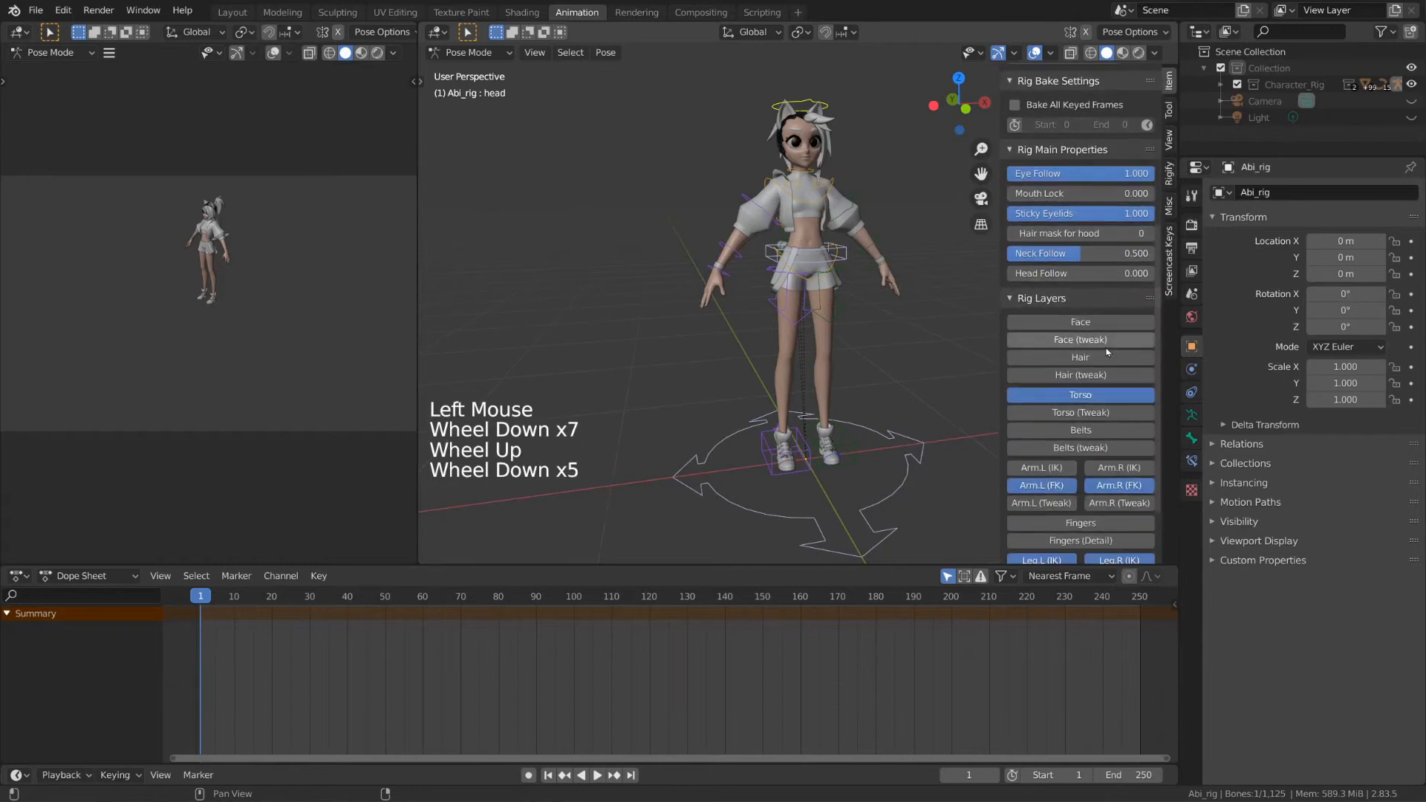
Step: Load and run the Abi_ui.py script in Scripting, then return to the Animation workspace
click(763, 13)
click(738, 31)
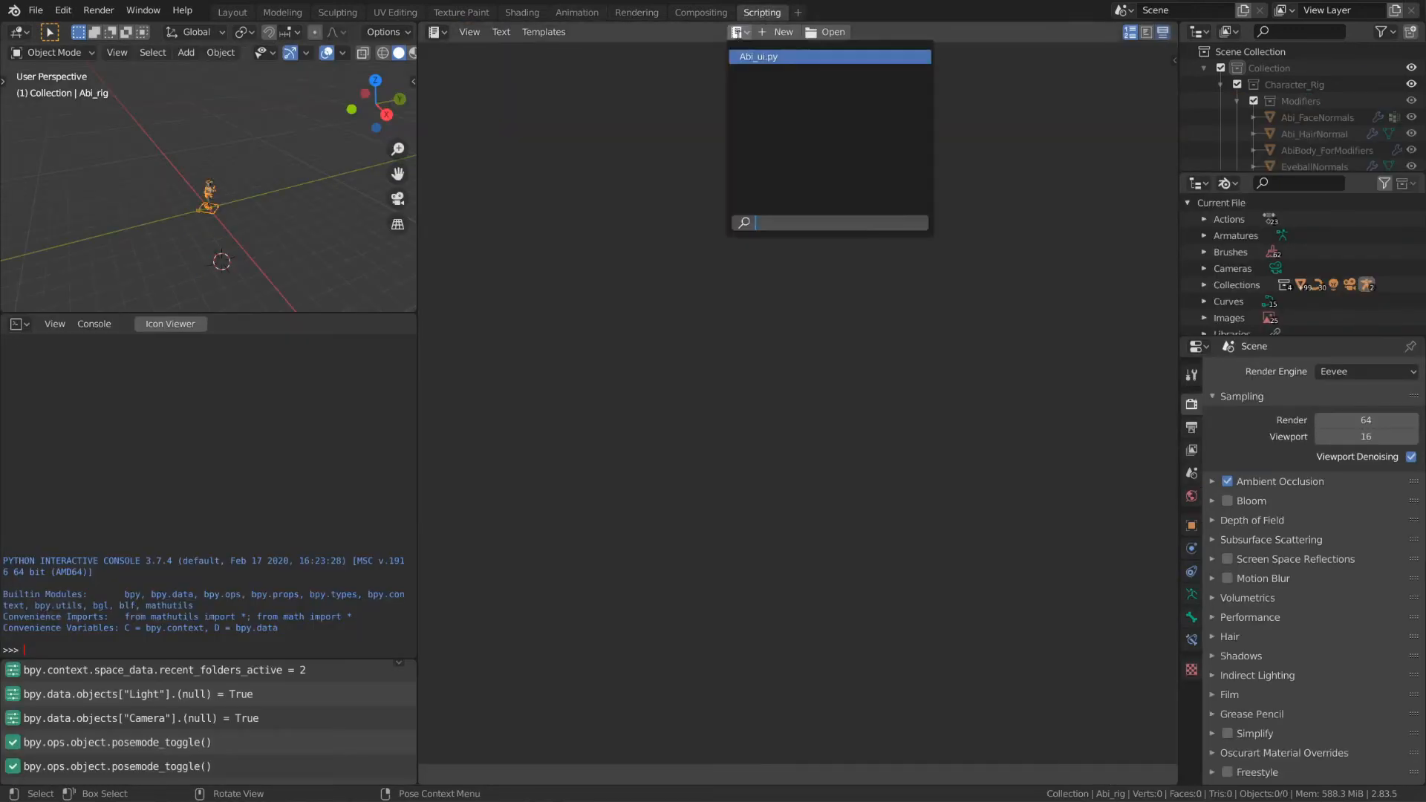
key(Return)
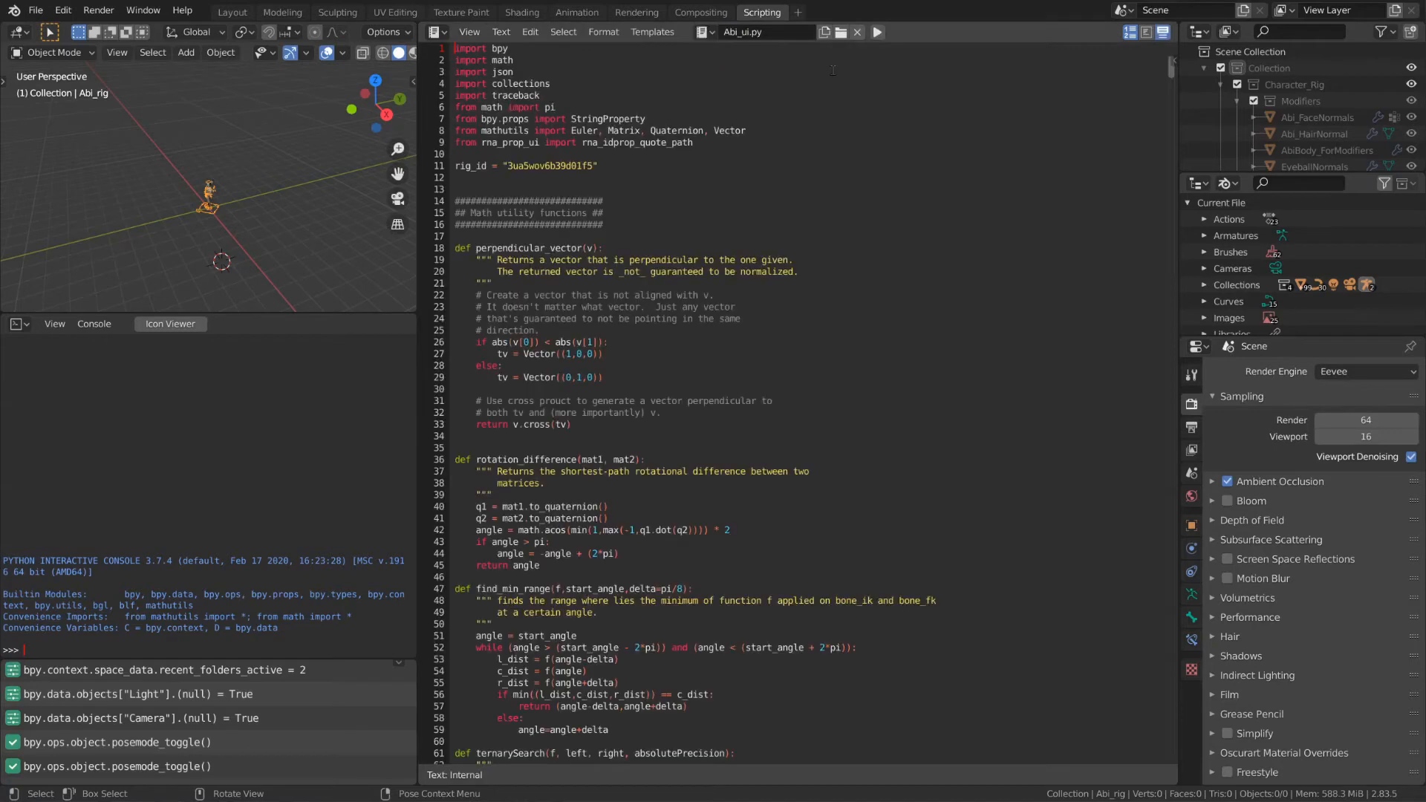
click(880, 35)
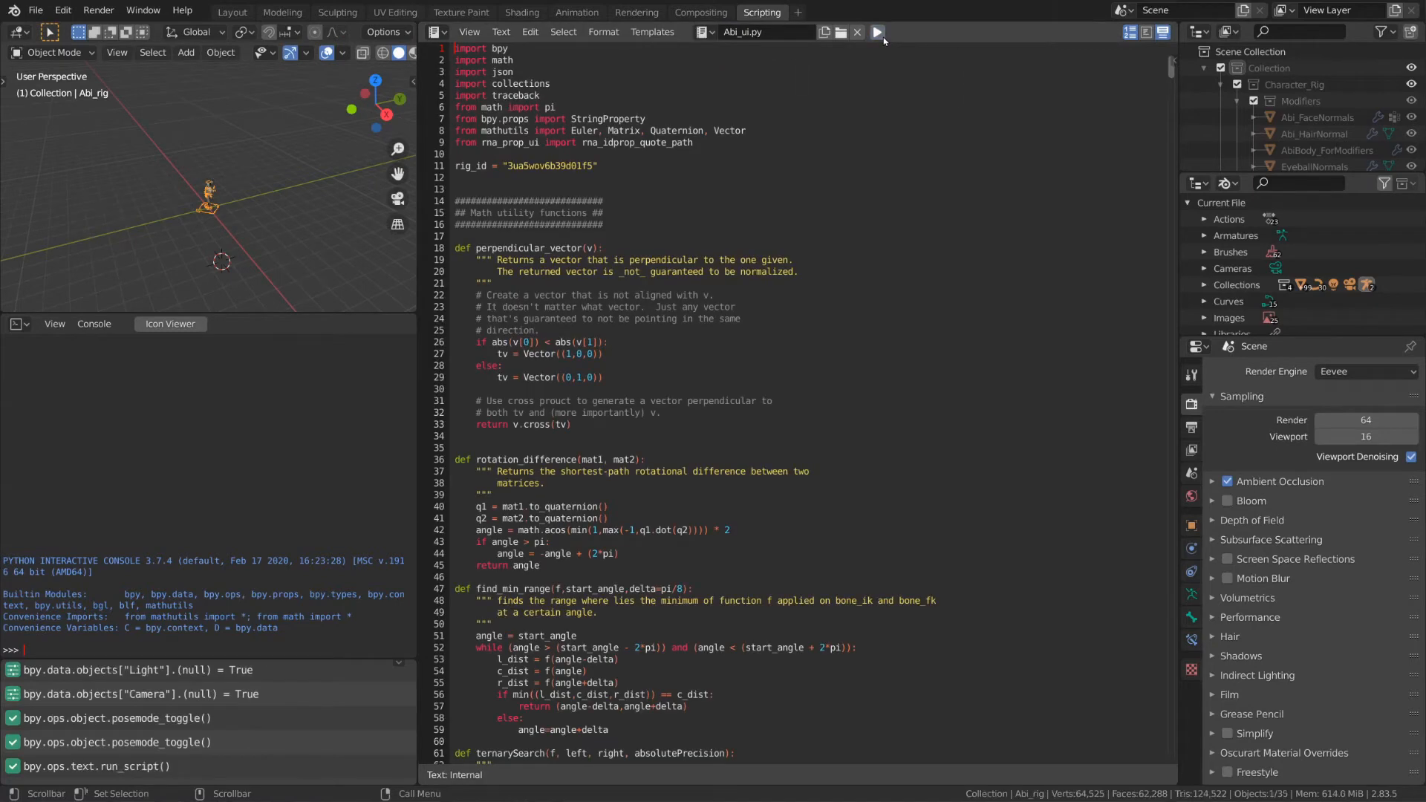
click(577, 12)
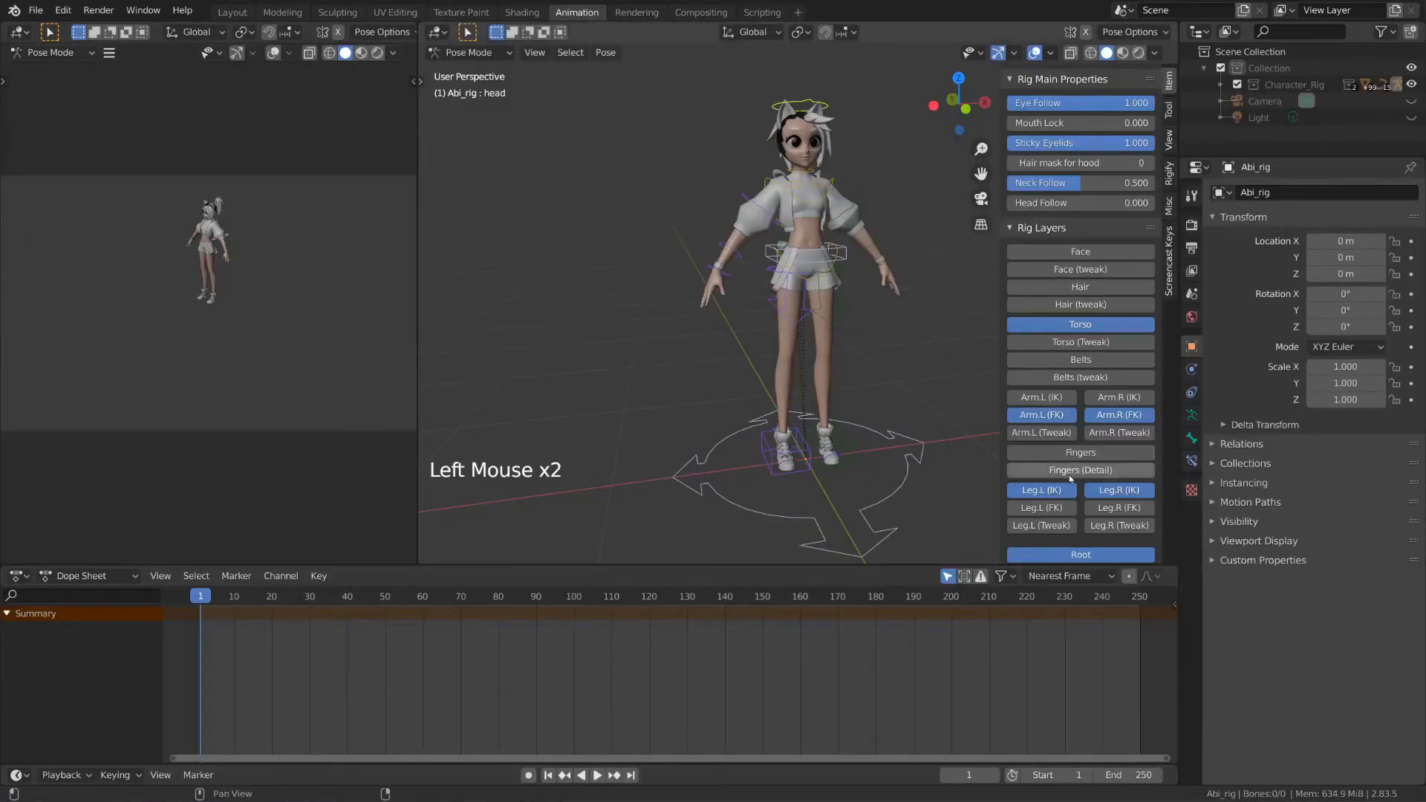
Step: Rotate upper_arm_fk.L outward, resetting its rotation once with Alt+R and rotating again
scroll(1096, 349, down, 4)
scroll(1097, 349, up, 7)
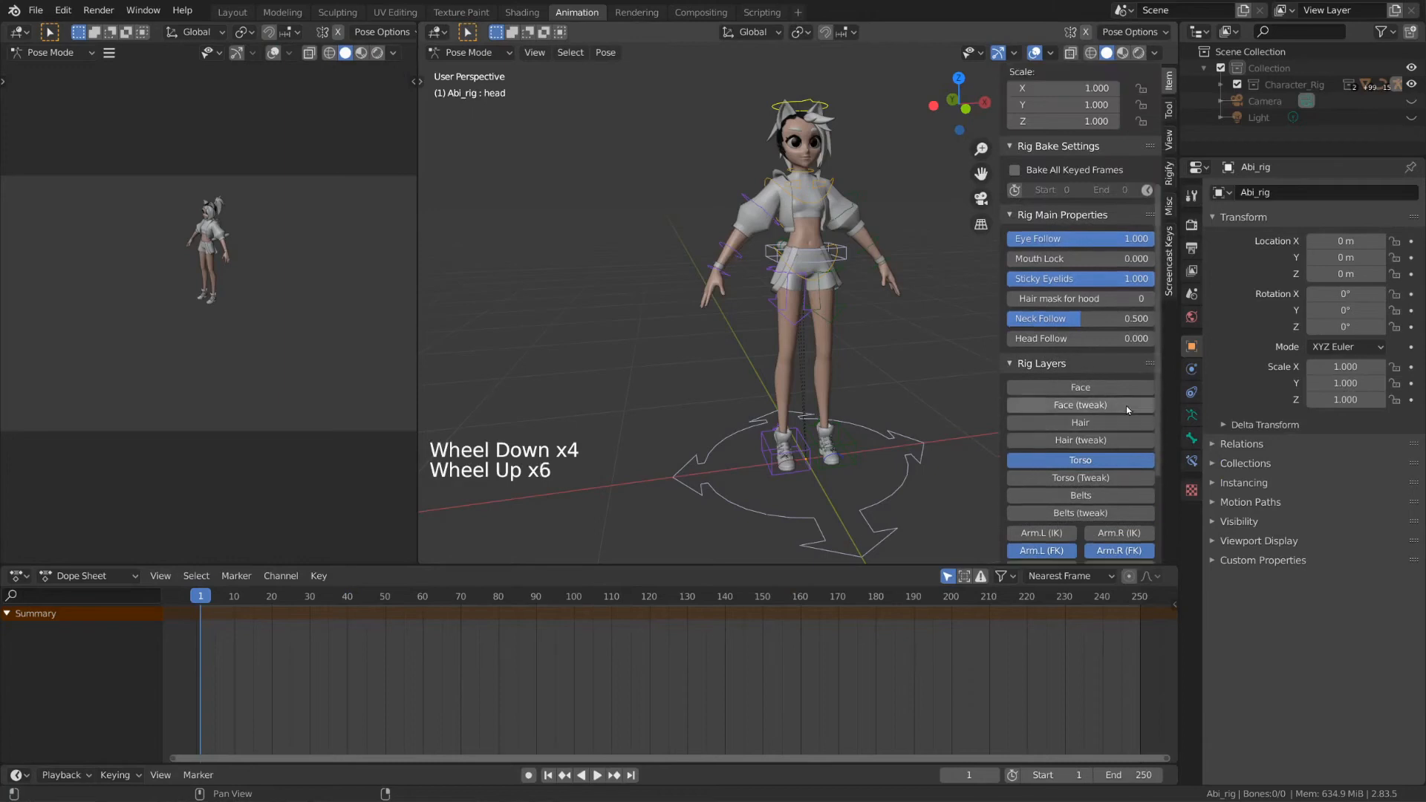
scroll(1129, 421, down, 6)
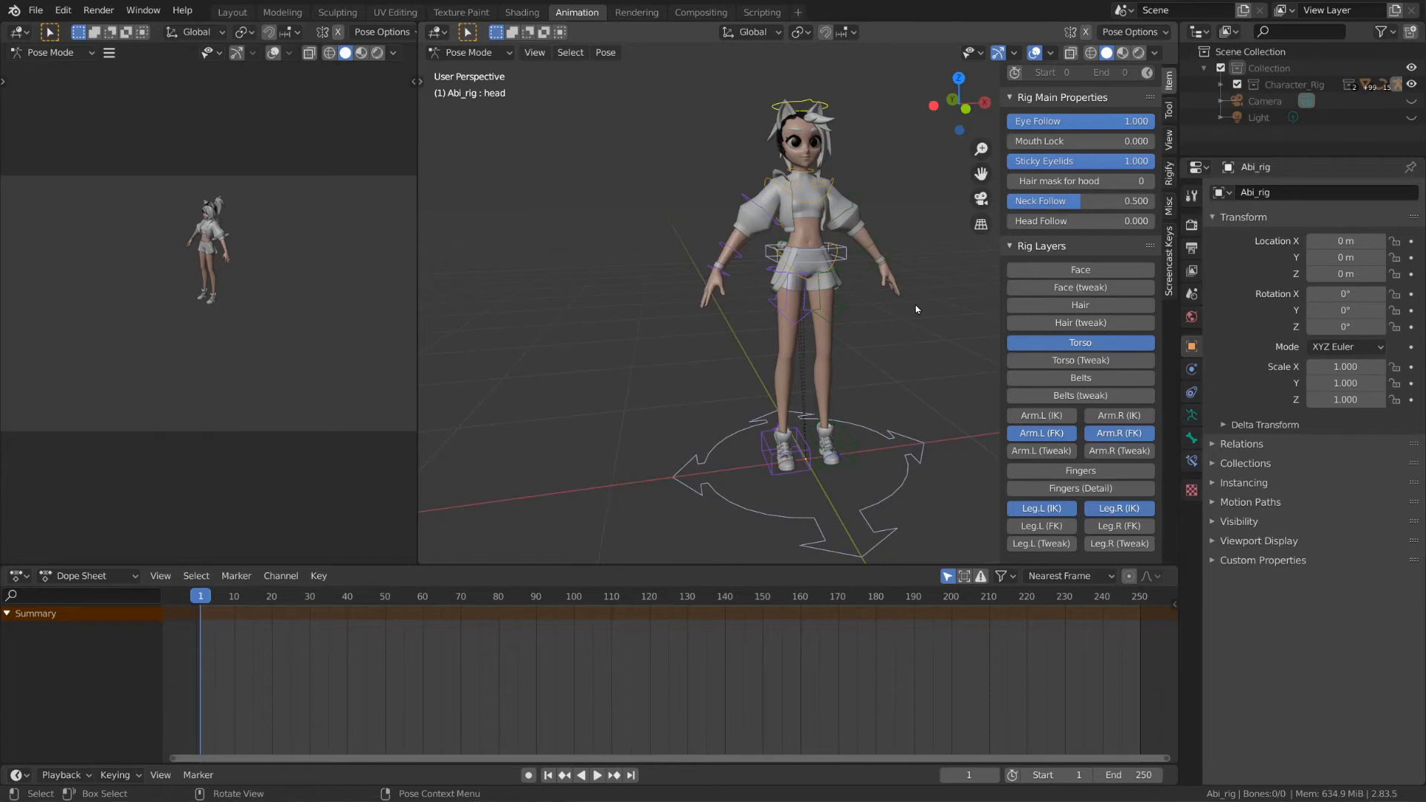
shift+middle_drag(916, 309, 827, 368)
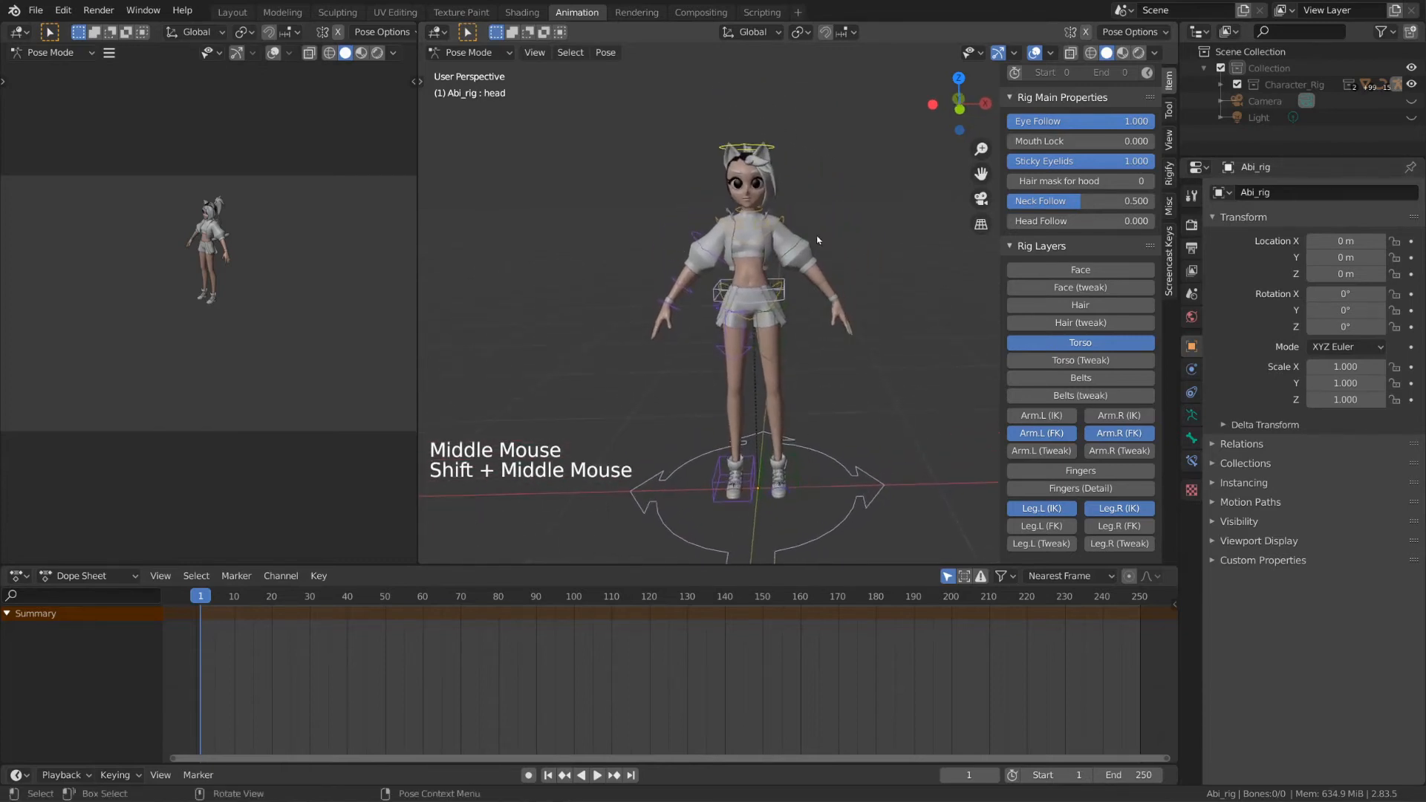
click(804, 236)
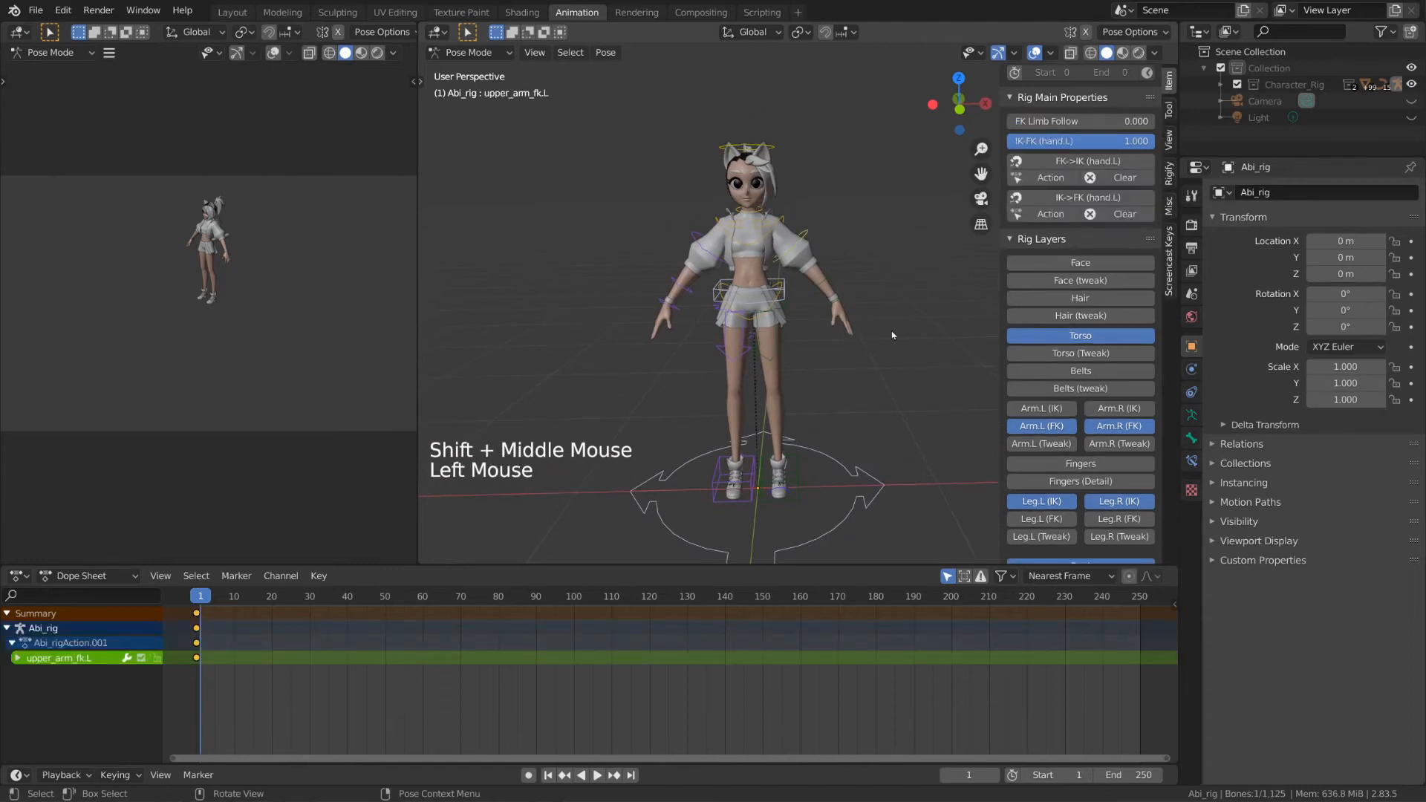
scroll(888, 331, up, 3)
shift+middle_drag(889, 331, 883, 325)
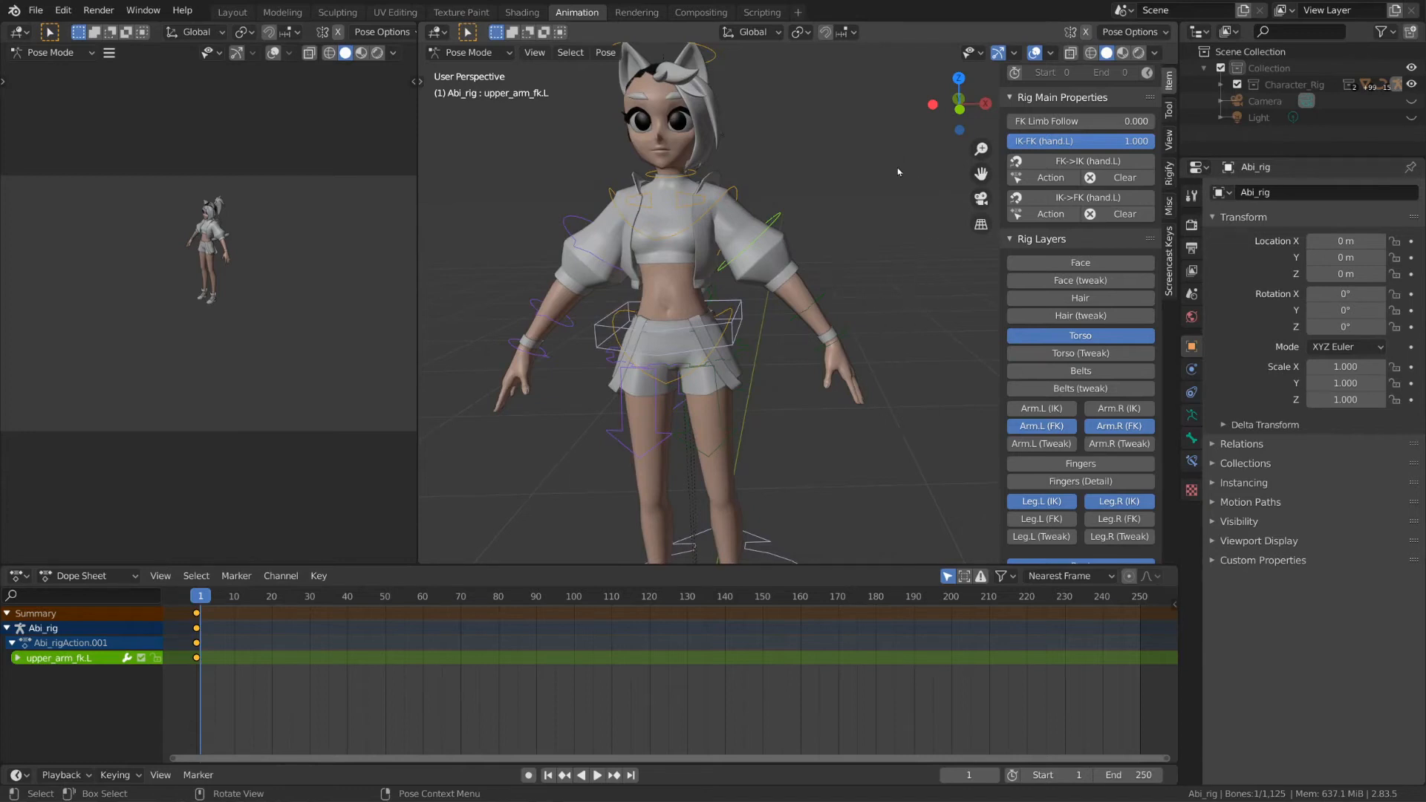
key(r)
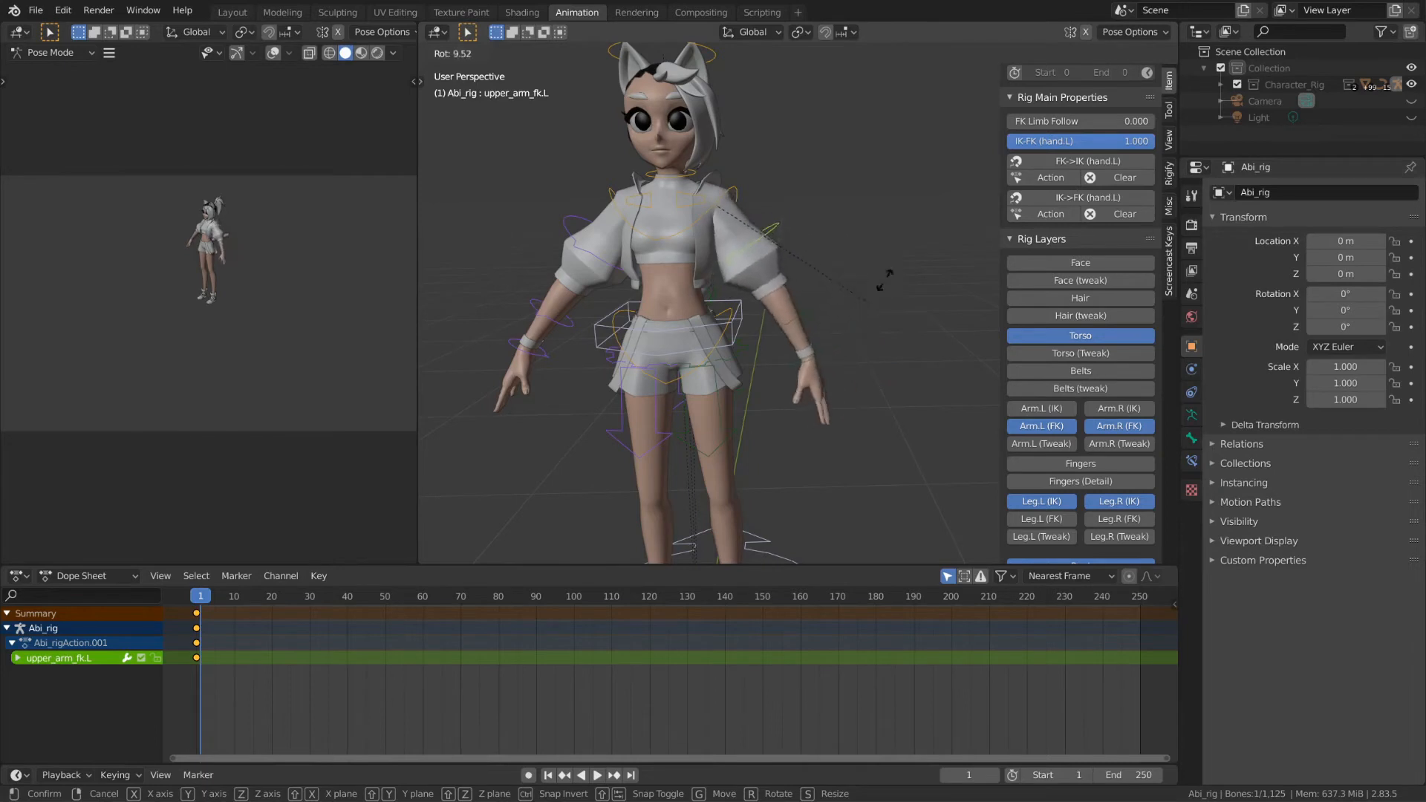
right_click(862, 191)
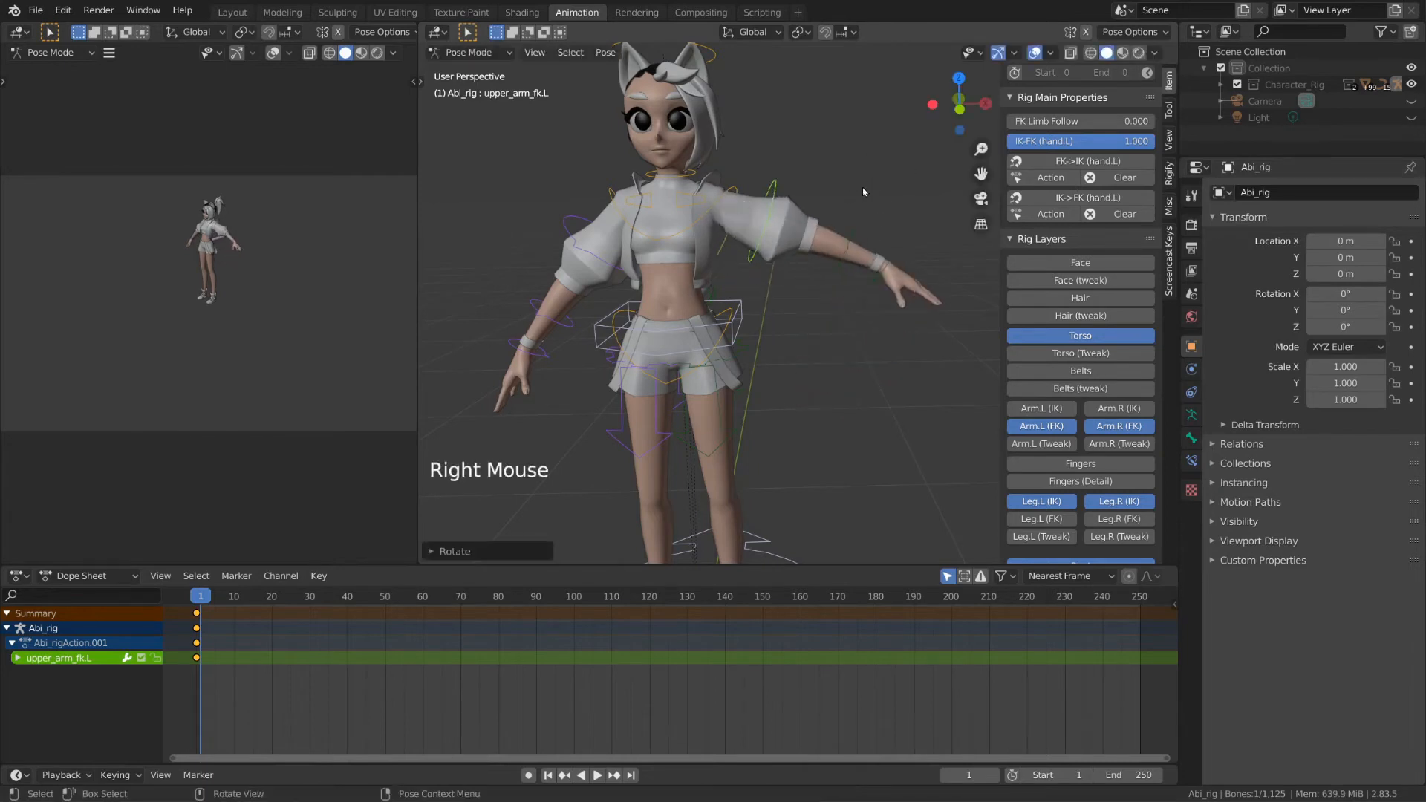
key(alt+r)
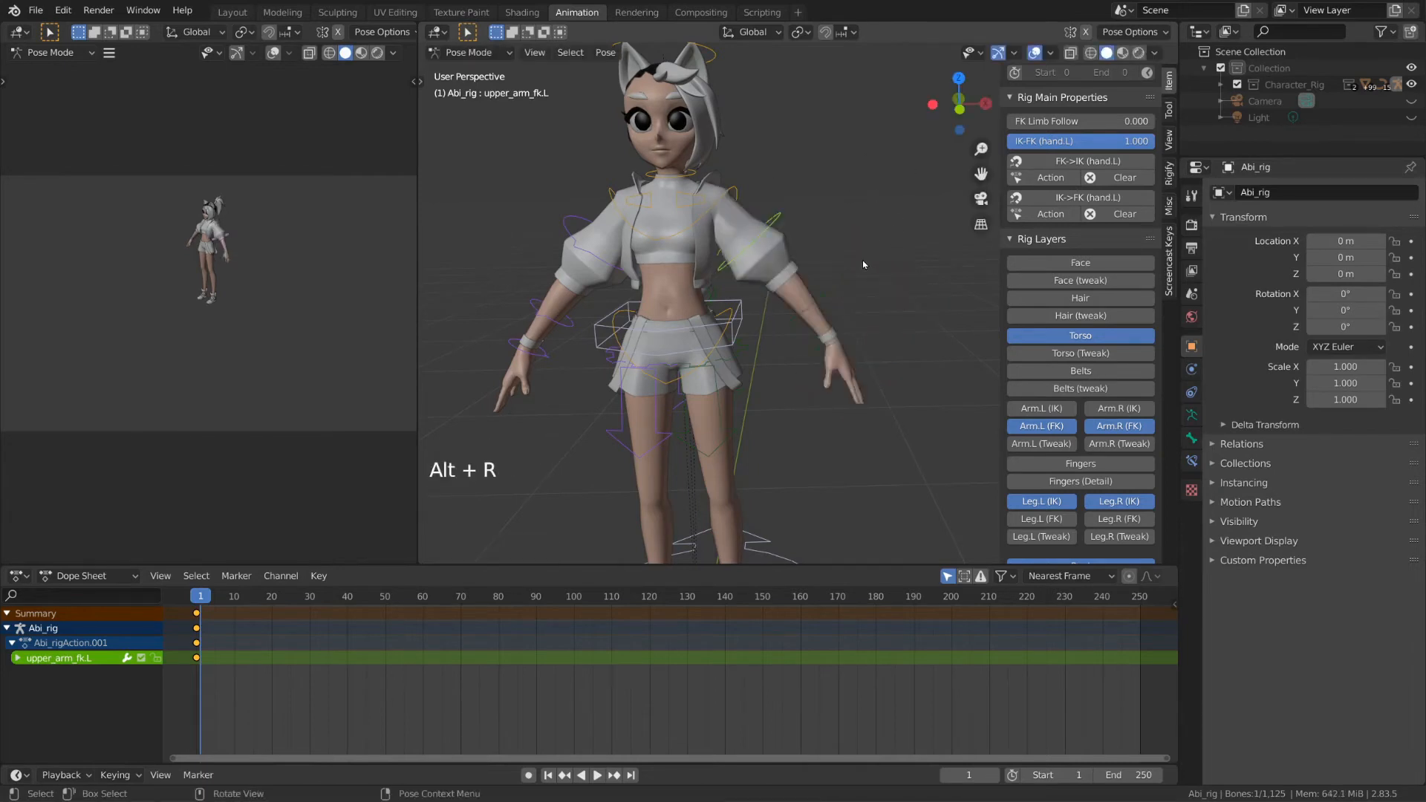
key(r)
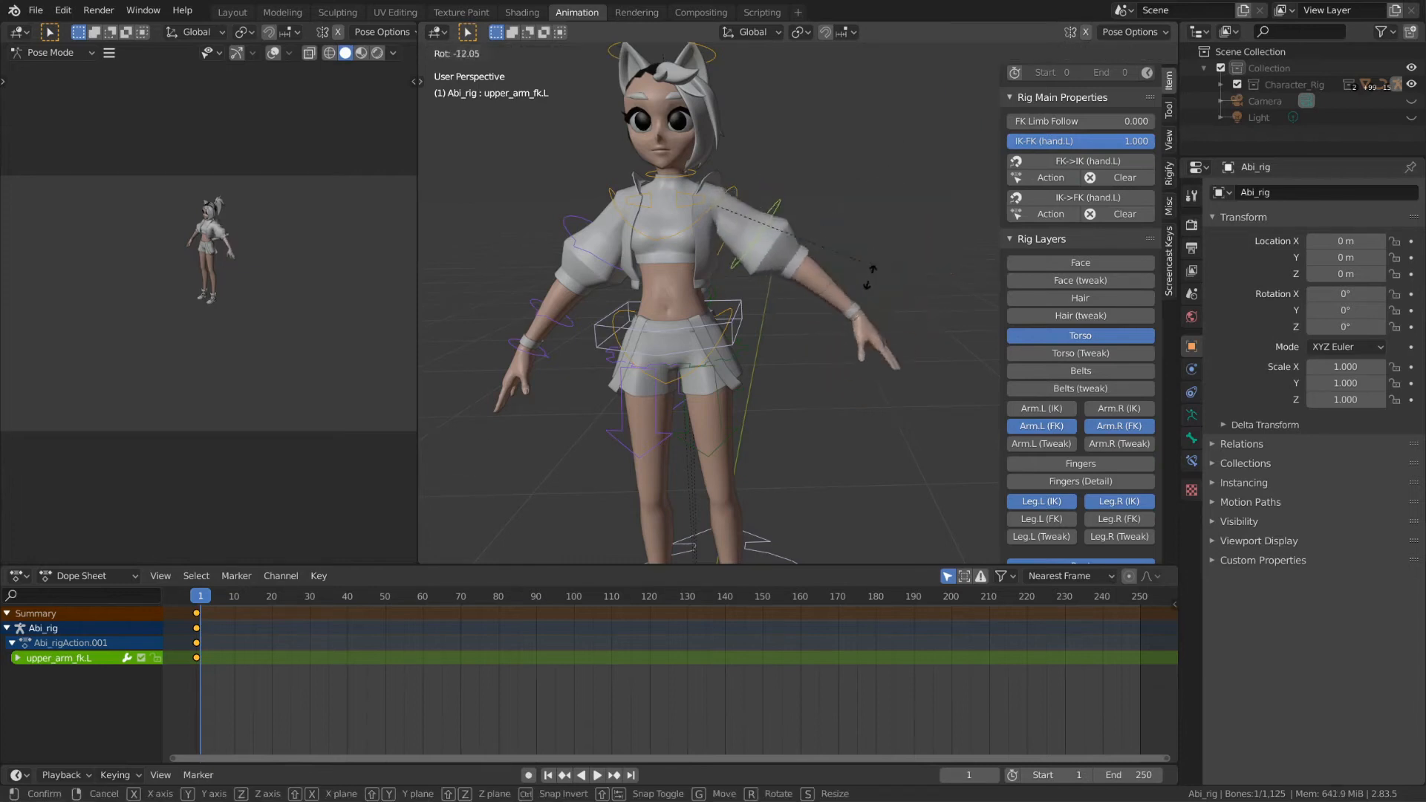
click(904, 216)
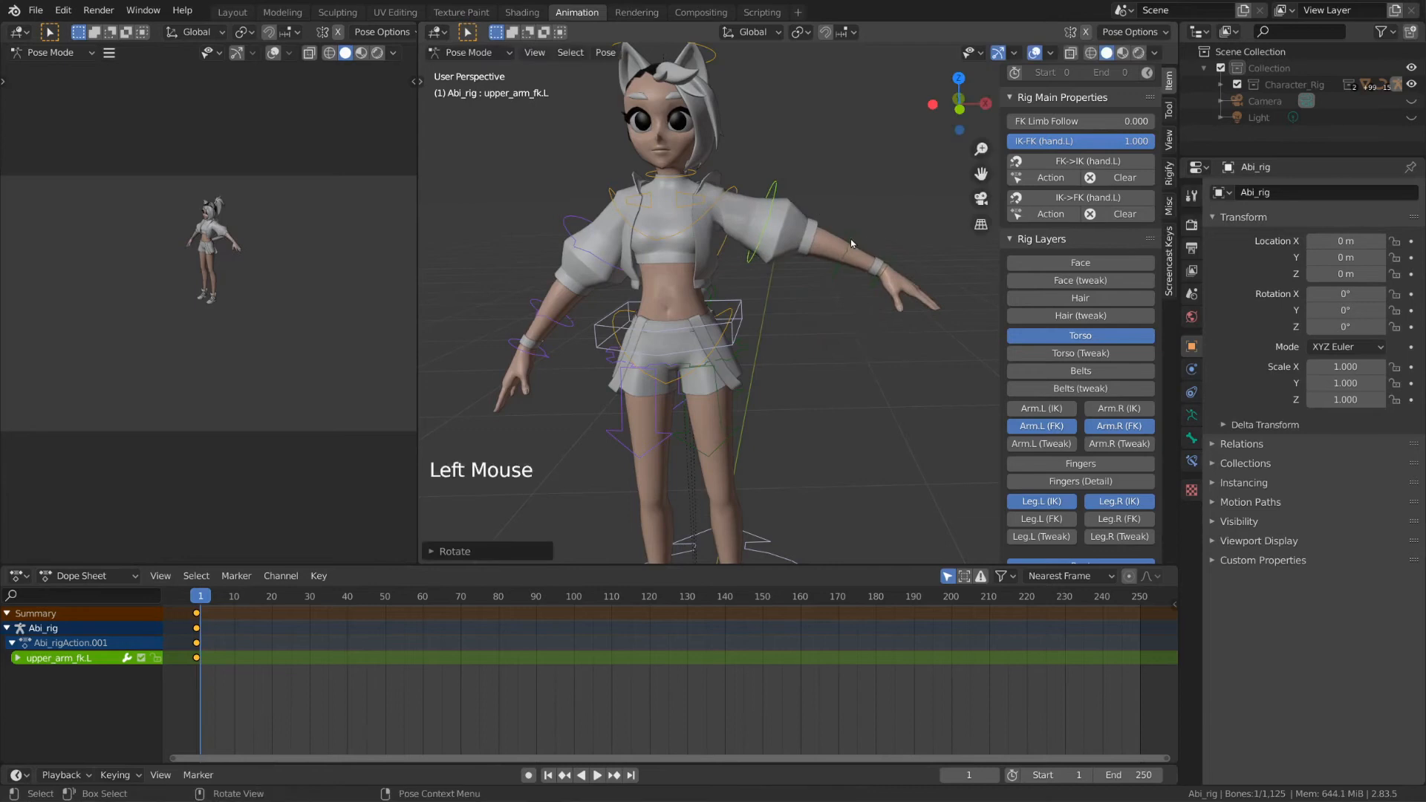
Step: Trackball-rotate forearm_fk.L to bend the left forearm upward
click(850, 239)
key(r)
key(r)
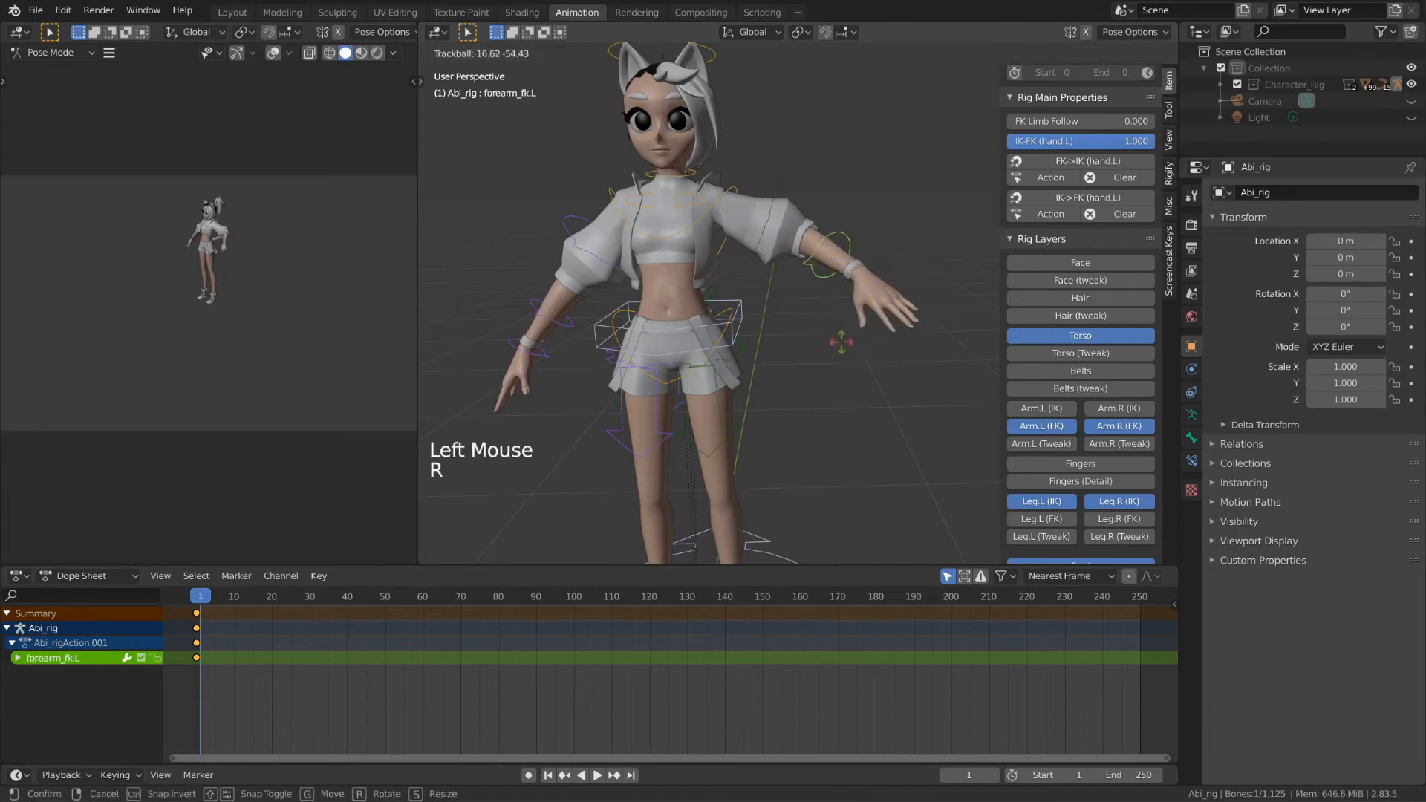
click(840, 332)
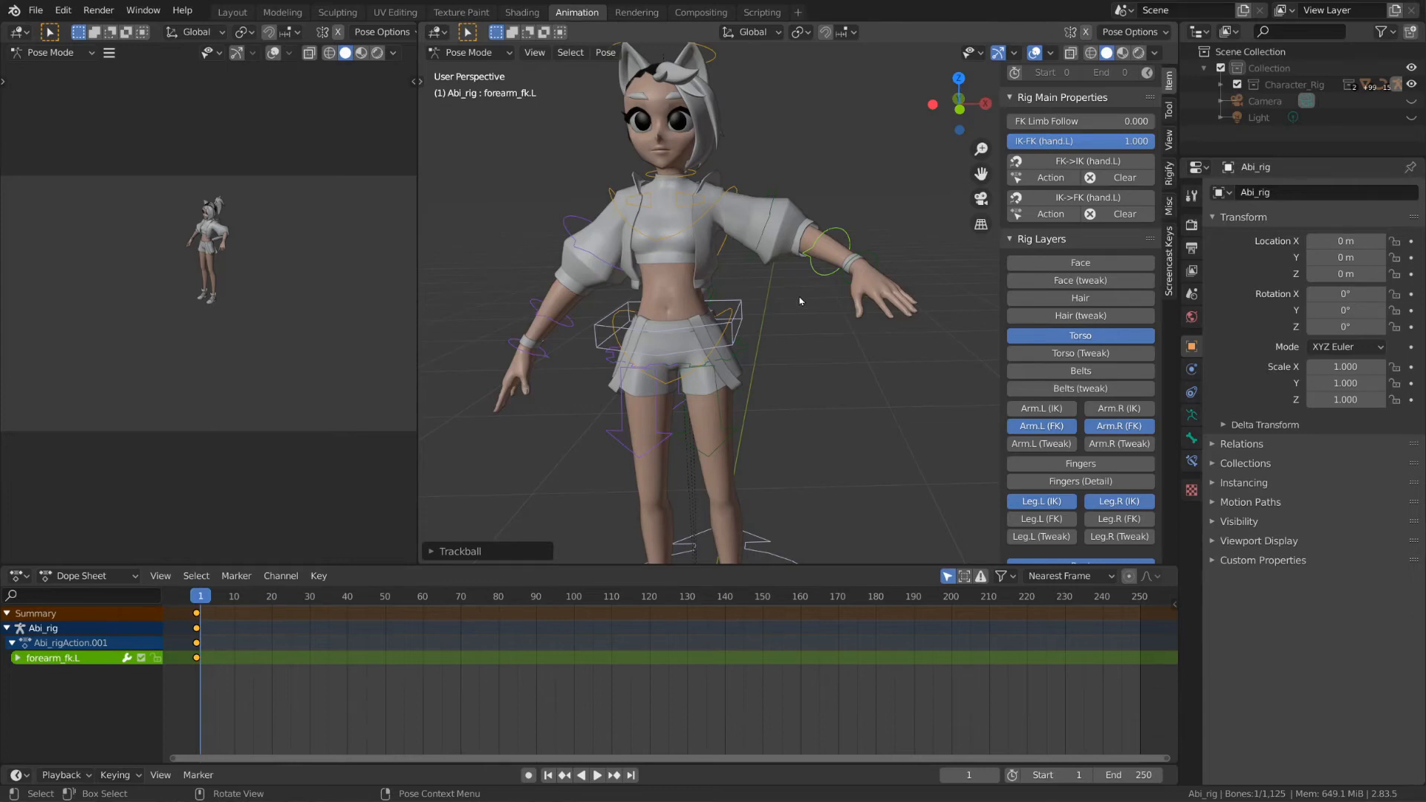
key(r)
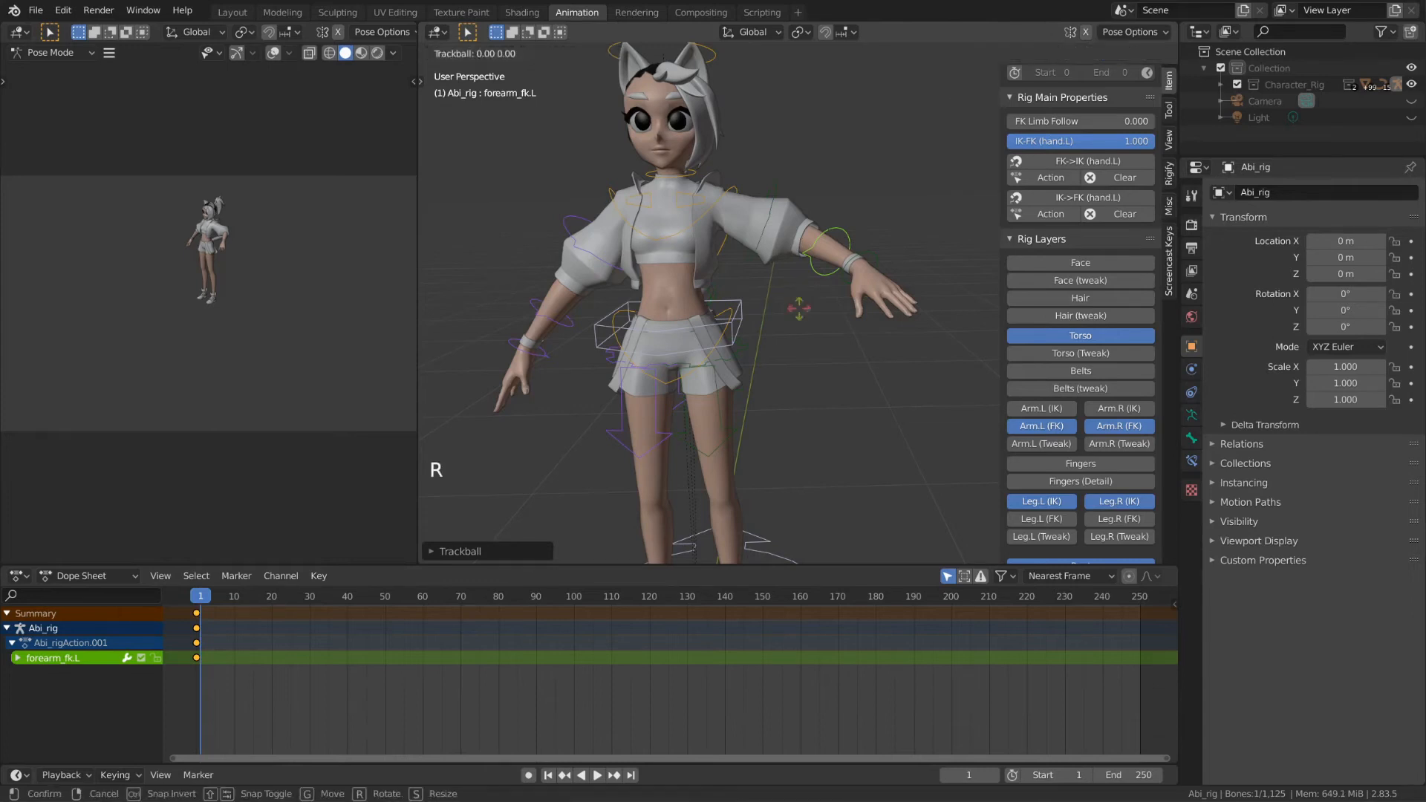
click(851, 269)
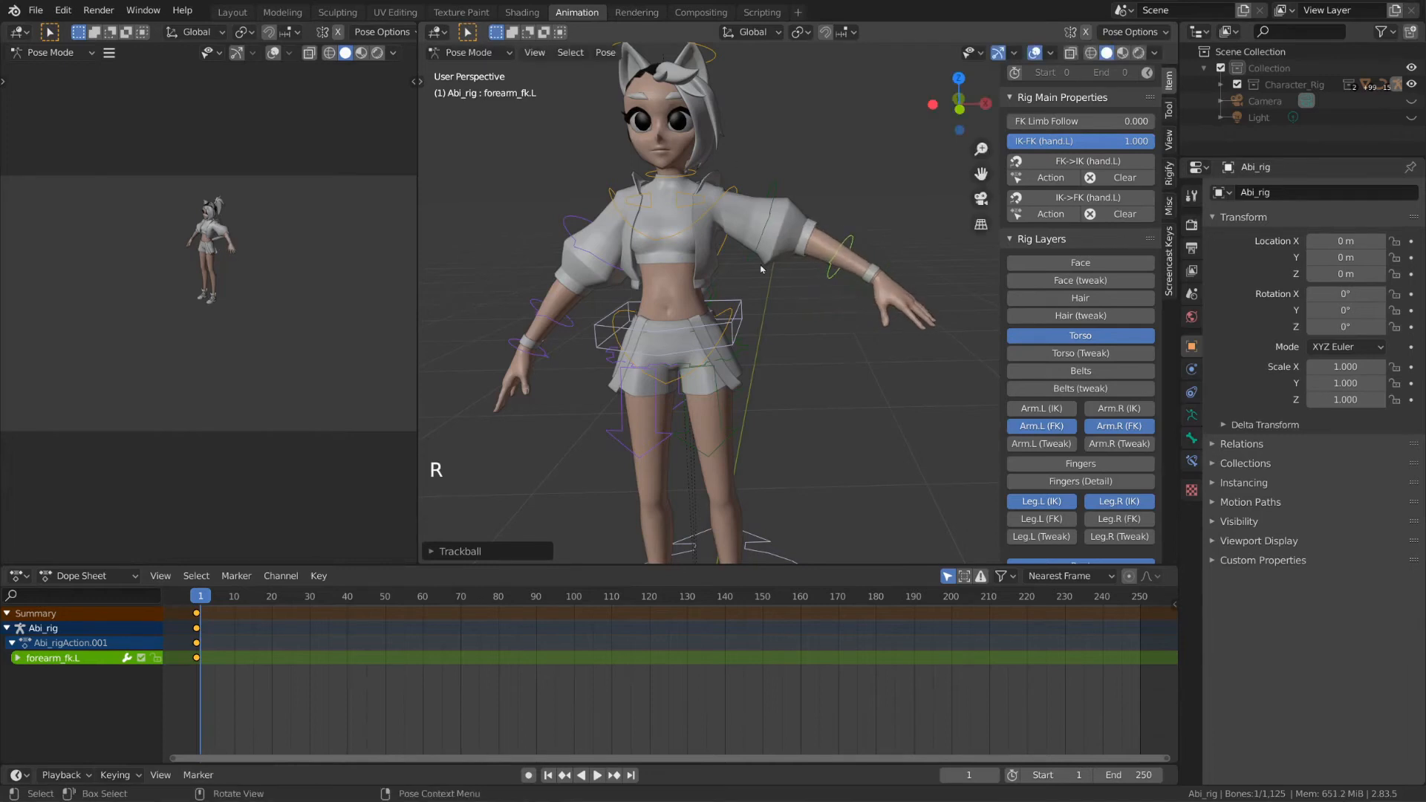
key(r)
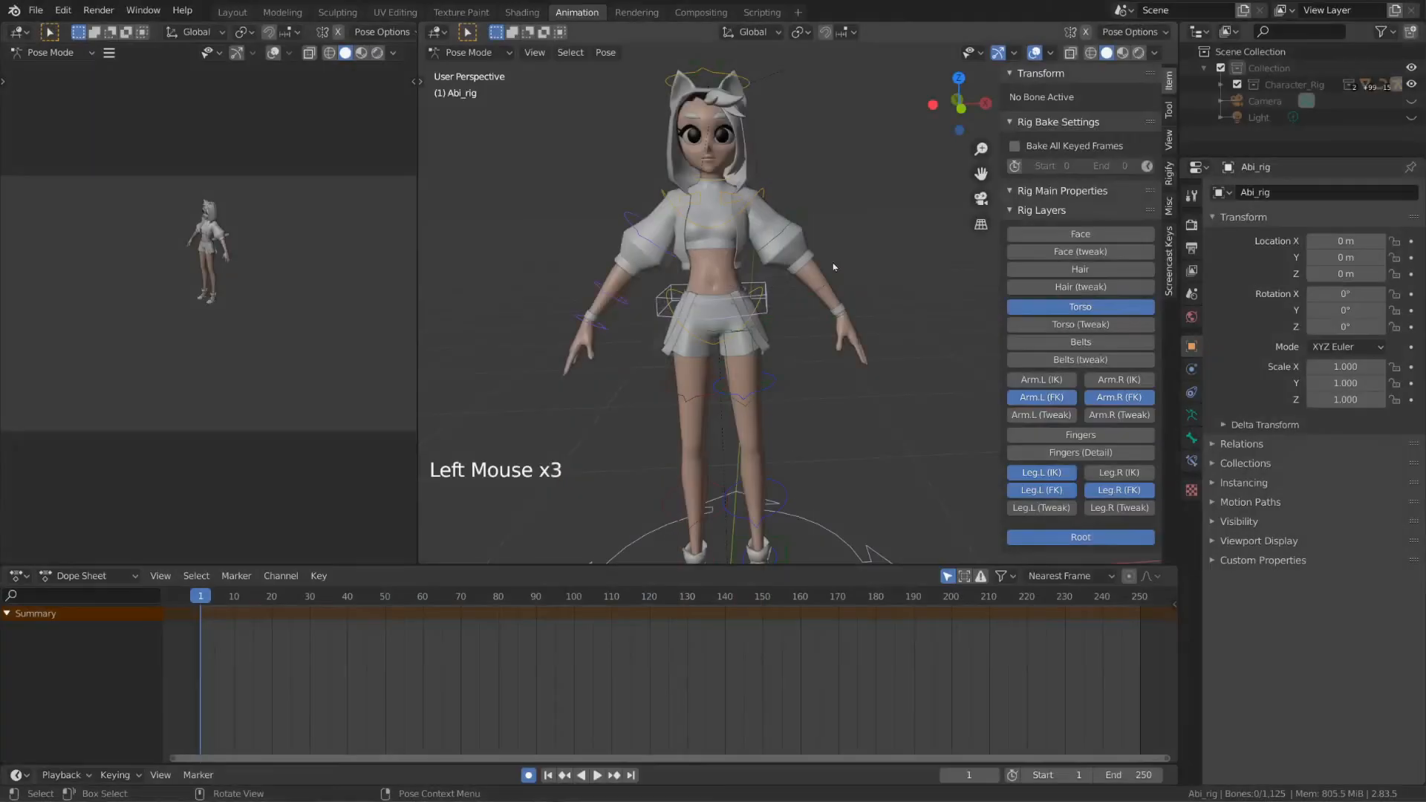
Step: Copy and paste the whole rig pose and delete the old keyframes
click(804, 245)
key(a)
key(ctrl+c)
key(ctrl+v)
key(alt+a)
alt+click(196, 615)
key(x)
alt+scroll(778, 355, down, 3)
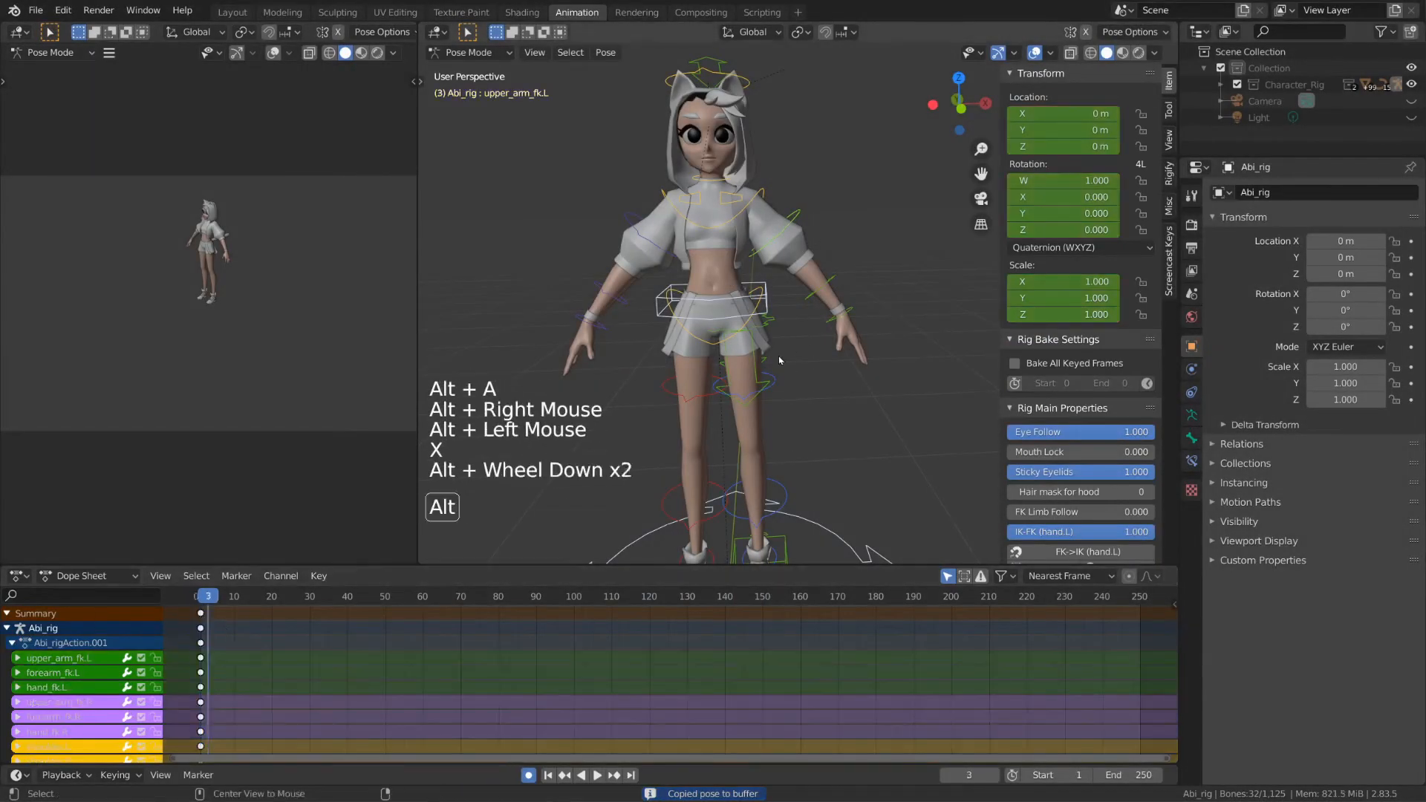
Step: Trackball-rotate upper_arm_fk.L so the left arm bends across the body
click(795, 222)
key(r)
shift+middle_drag(817, 252, 789, 210)
key(r)
click(833, 216)
key(r)
key(r)
click(788, 245)
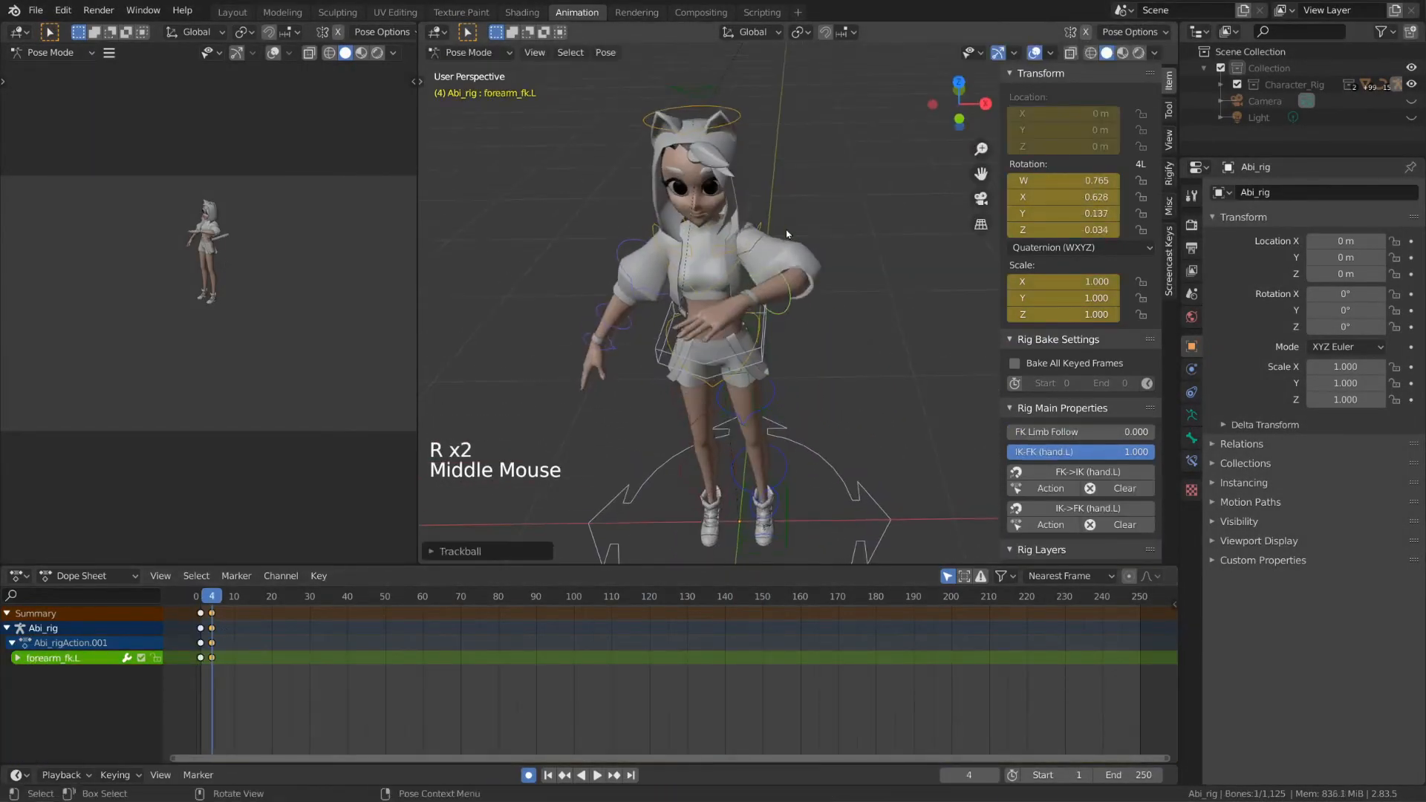
Step: Rotate the left upper arm for the next frame and reset forearm_fk.L's rotation
click(787, 234)
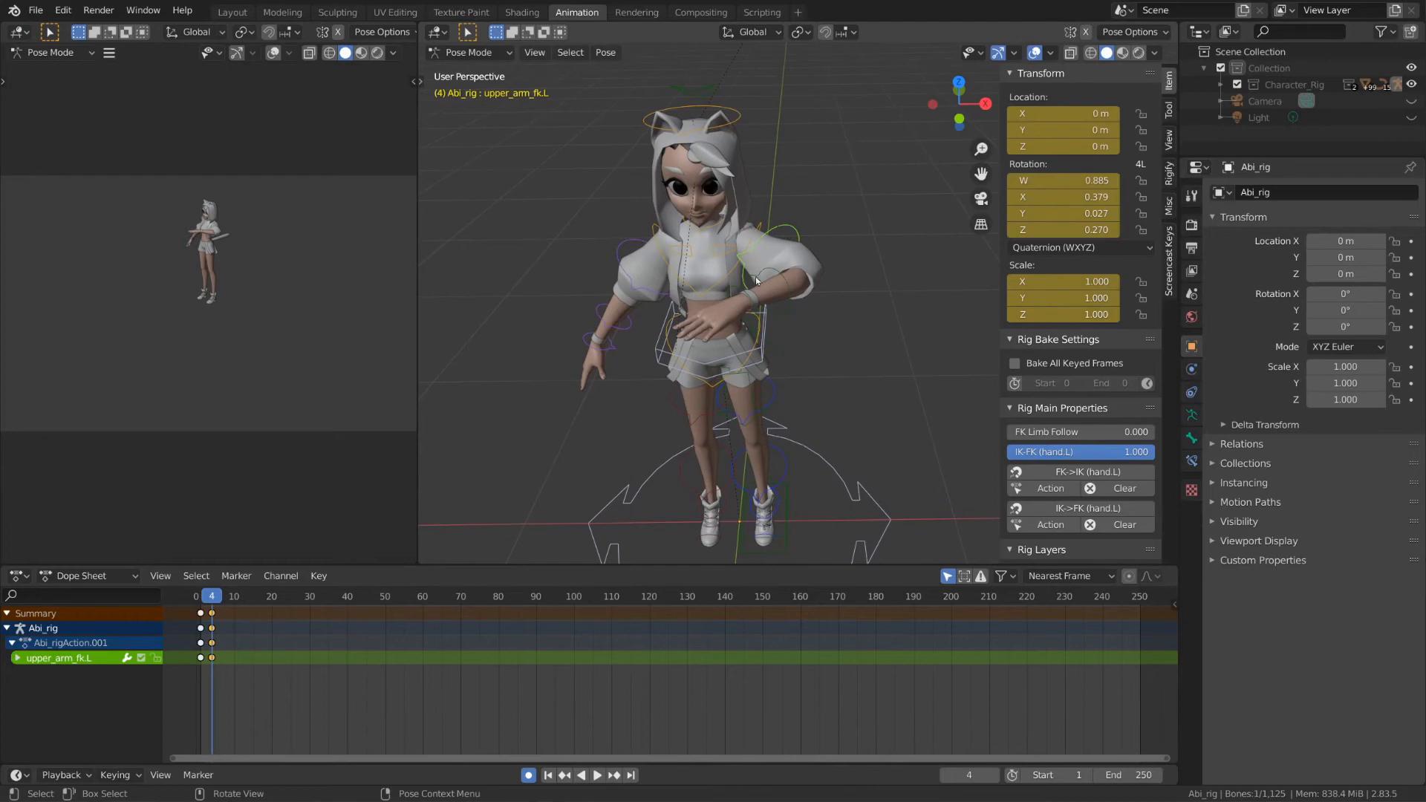
middle_drag(756, 281, 778, 244)
alt+scroll(804, 297, down, 3)
shift+middle_drag(779, 244, 811, 291)
key(r)
key(r)
click(868, 223)
click(871, 234)
key(r)
key(r)
key(alt+r)
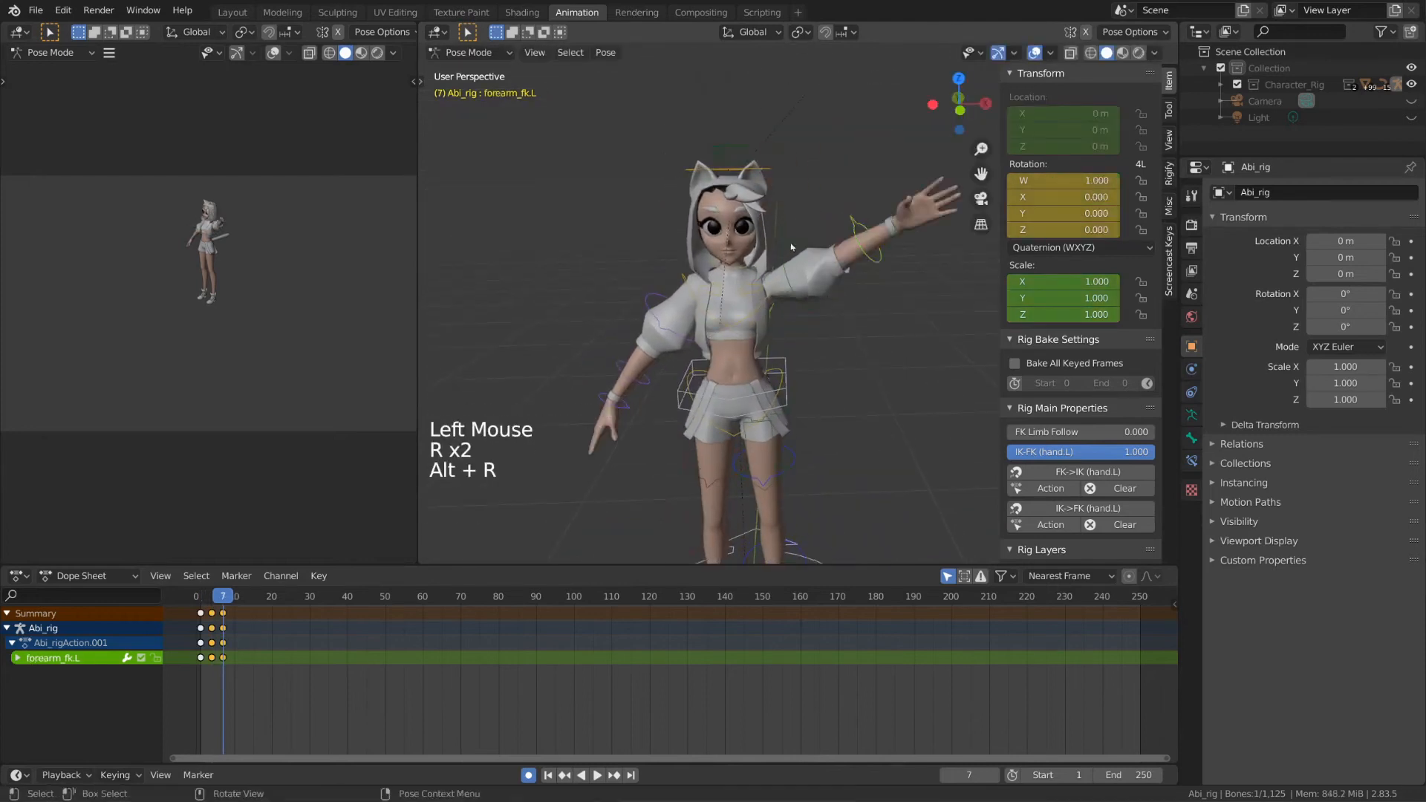
Step: Rotate upper_arm_fk.L to raise the left arm high, stepping through frames
click(792, 247)
key(r)
key(r)
key(r)
key(r)
alt+scroll(729, 489, up, 5)
alt+scroll(729, 489, down, 5)
alt+scroll(728, 488, up, 1)
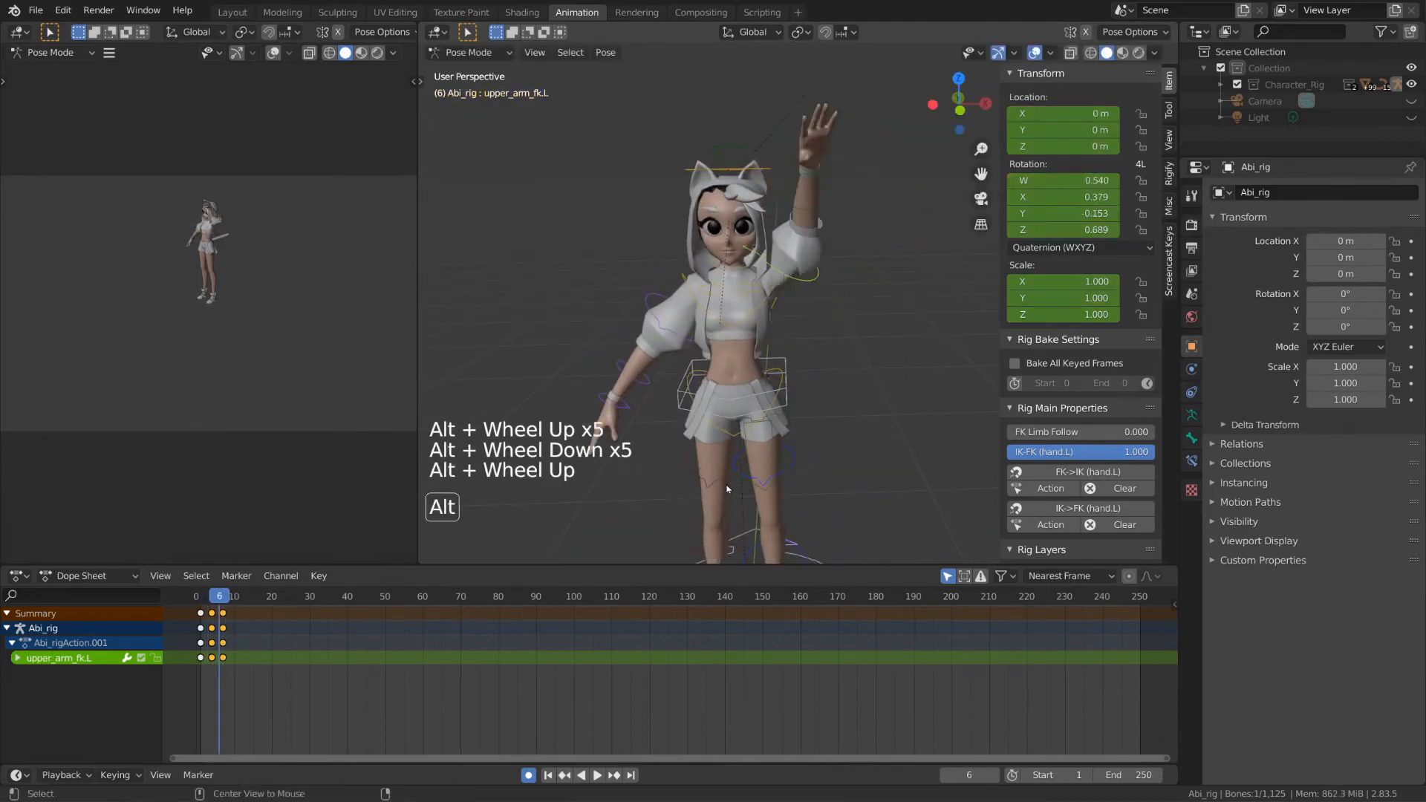
click(728, 489)
alt+scroll(729, 489, up, 4)
alt+scroll(729, 489, down, 4)
alt+scroll(728, 489, up, 2)
click(729, 489)
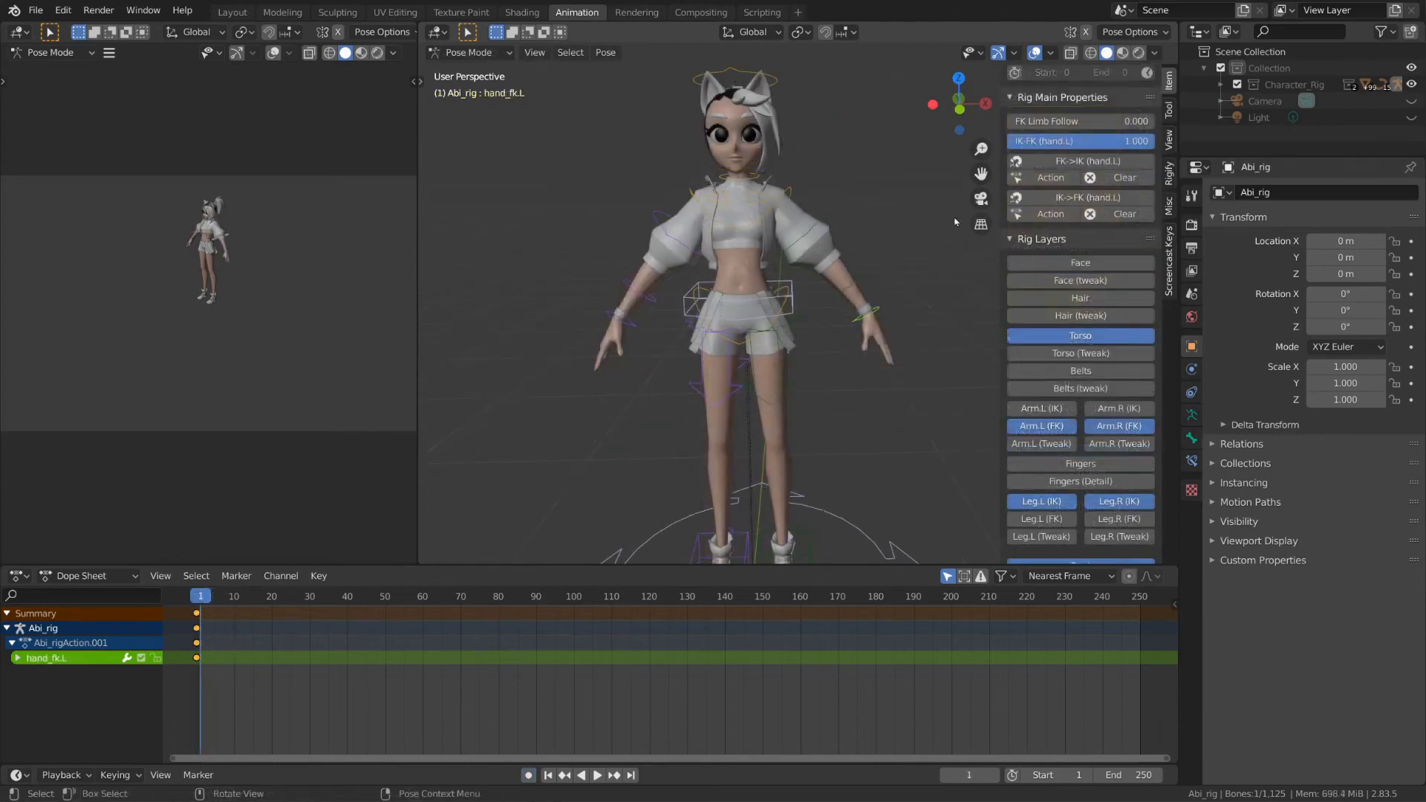
Step: Set IK-FK (hand.L) to 0 and enable the Arm.L (IK) and Arm.R (IK) layers
drag(1114, 141, 995, 141)
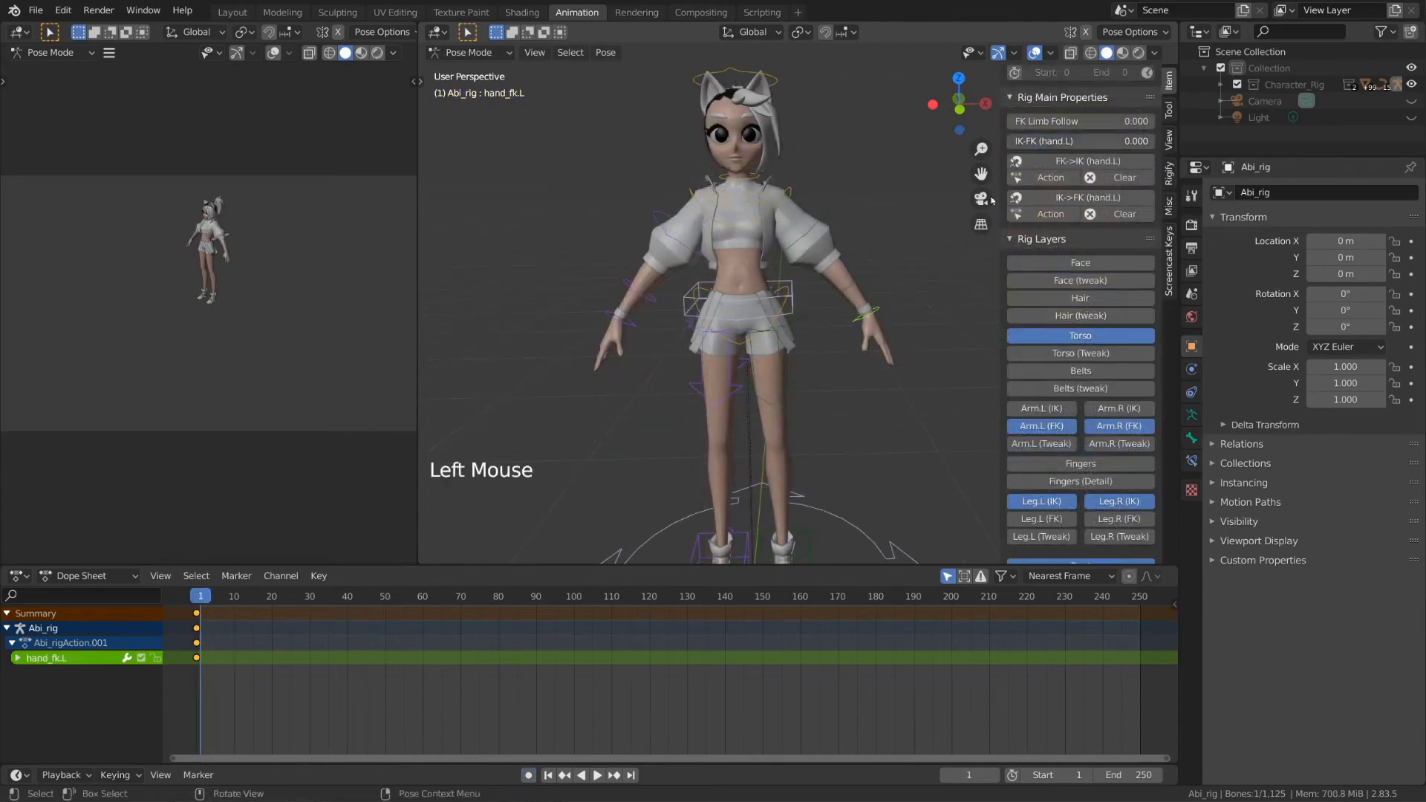
click(1052, 411)
click(1102, 411)
Step: Move hand_ik.L above the head and trackball-rotate it
click(921, 346)
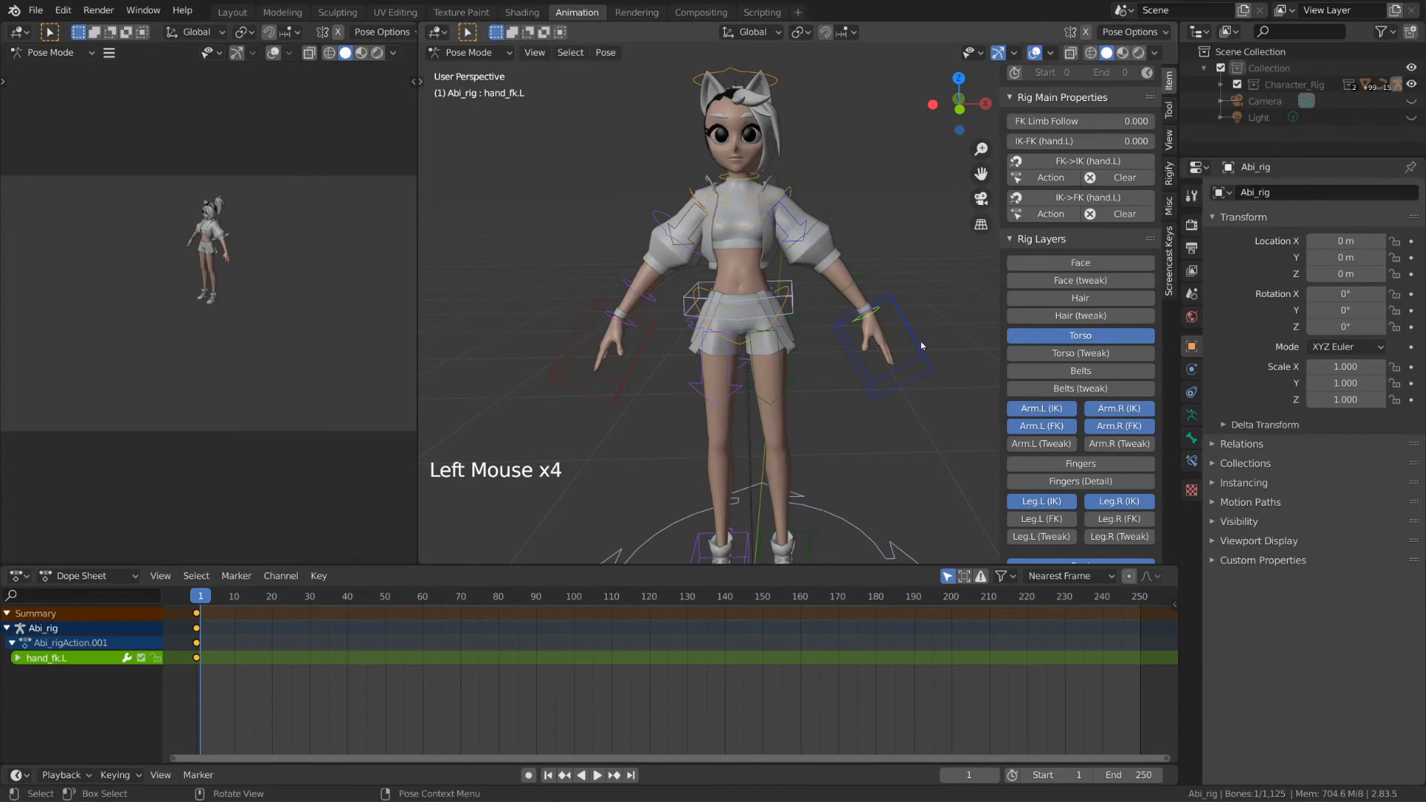
middle_drag(922, 346, 915, 343)
key(g)
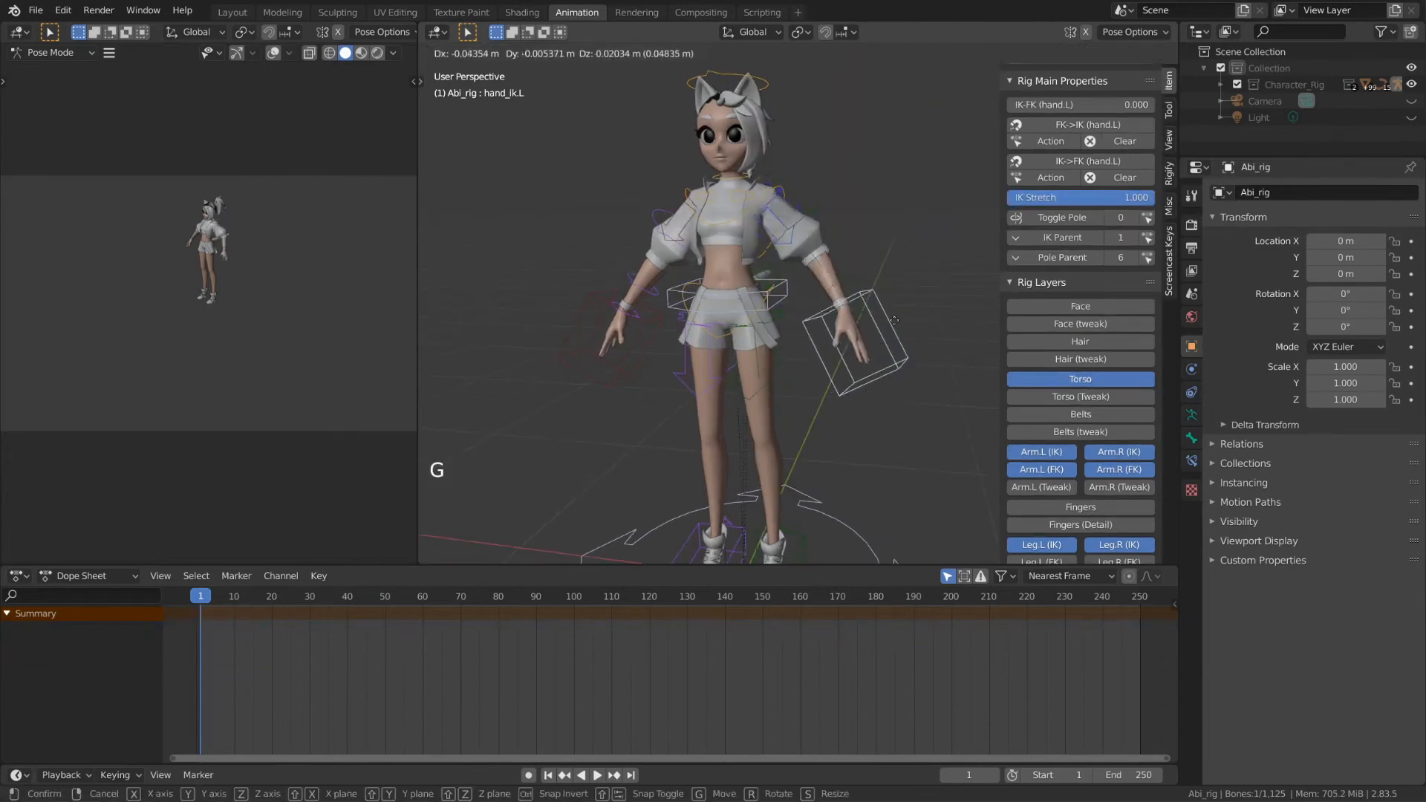
click(899, 59)
key(r)
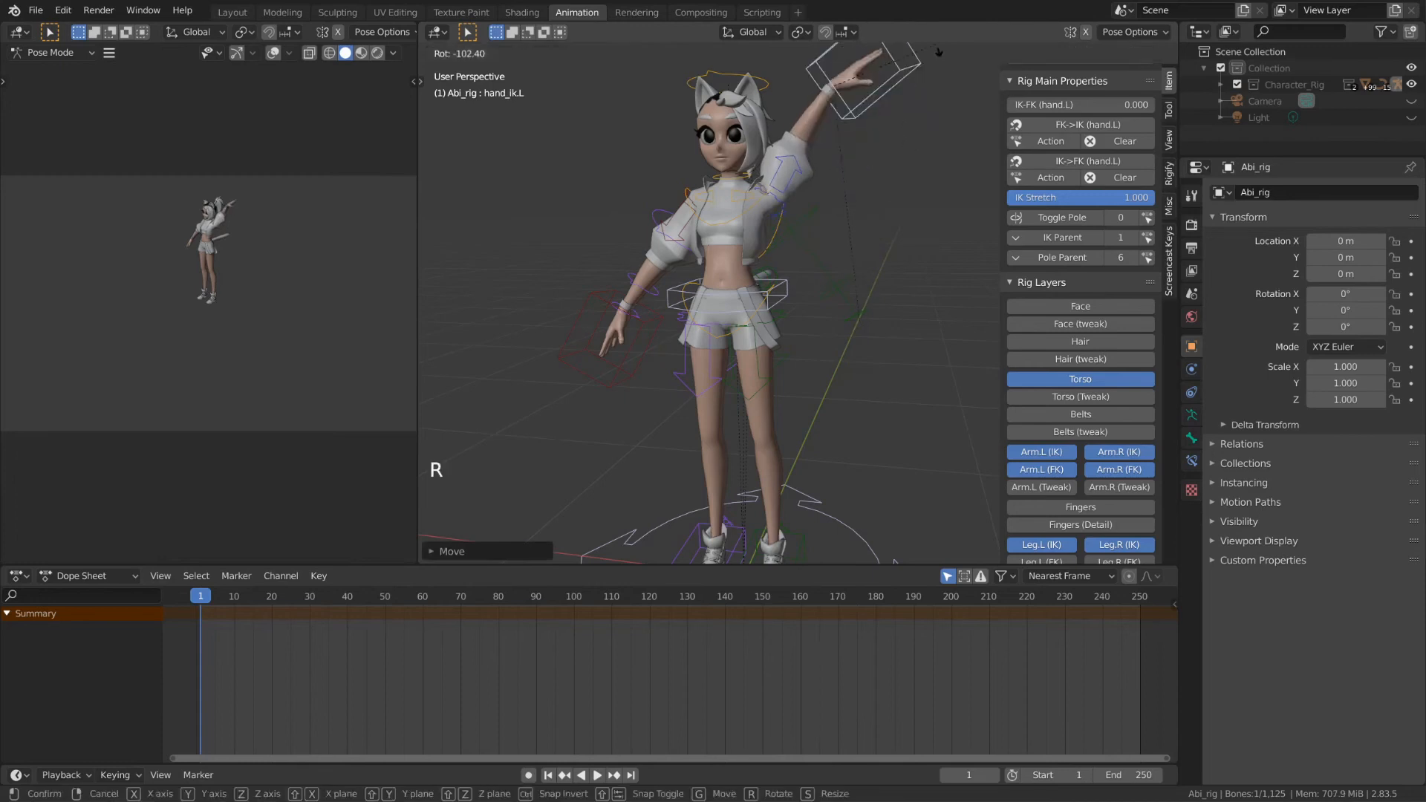
key(r)
click(937, 54)
key(g)
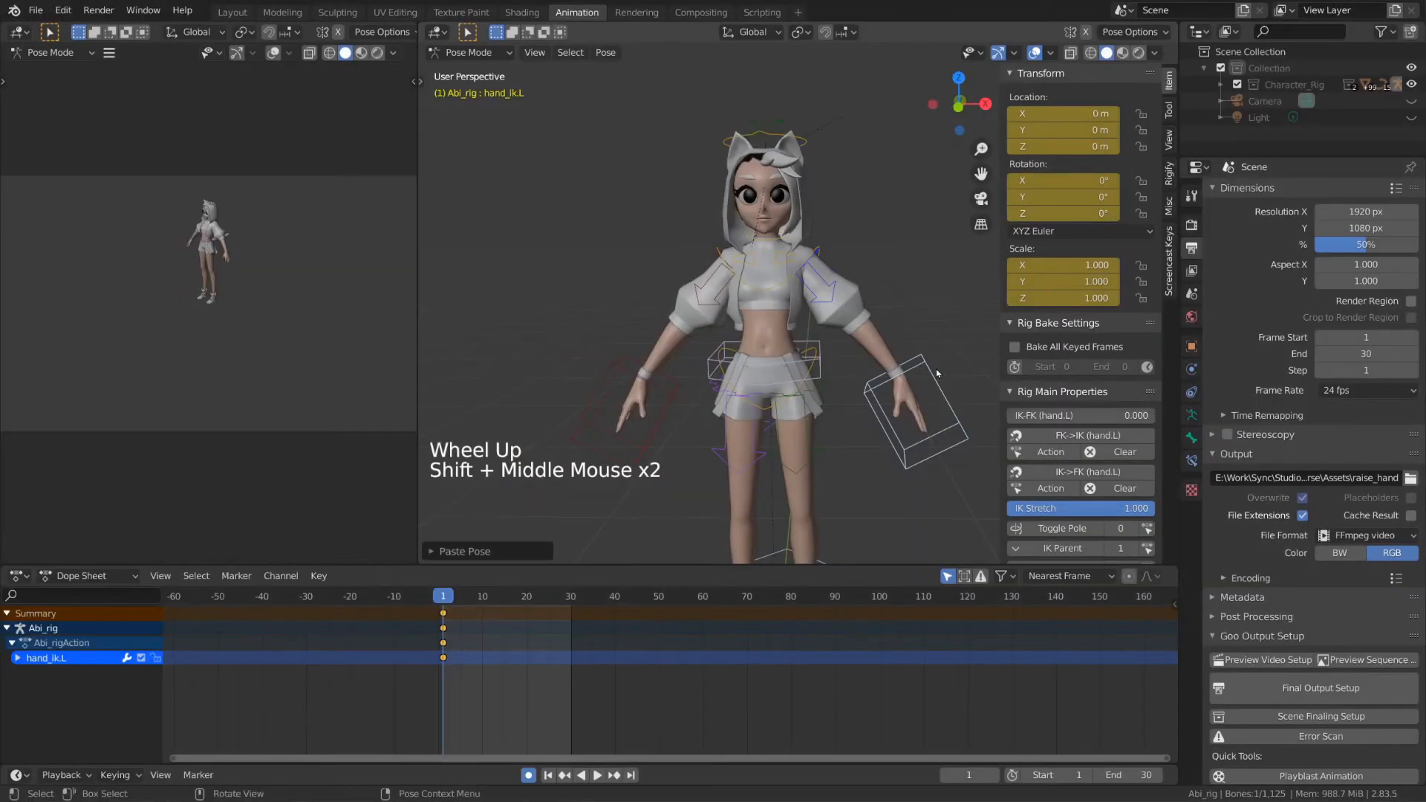
Step: Rotate hand_ik.L at frame 5 and raise it up beside the head
alt+scroll(706, 334, down, 5)
alt+scroll(706, 334, up, 1)
middle_drag(706, 335, 780, 327)
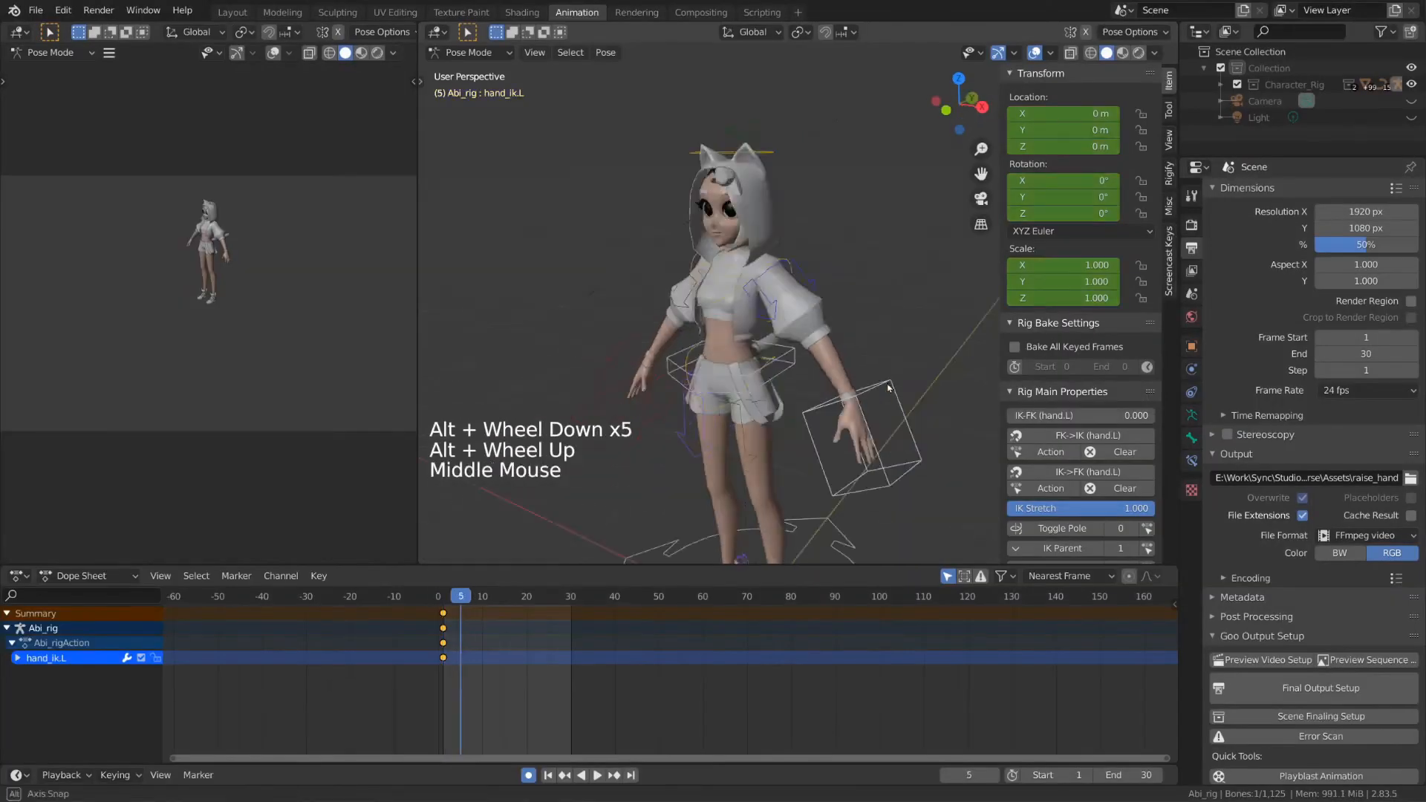
key(g)
key(r)
middle_click(892, 320)
key(r)
key(r)
click(919, 324)
alt+scroll(913, 335, down, 5)
middle_drag(910, 349, 888, 360)
key(g)
key(g)
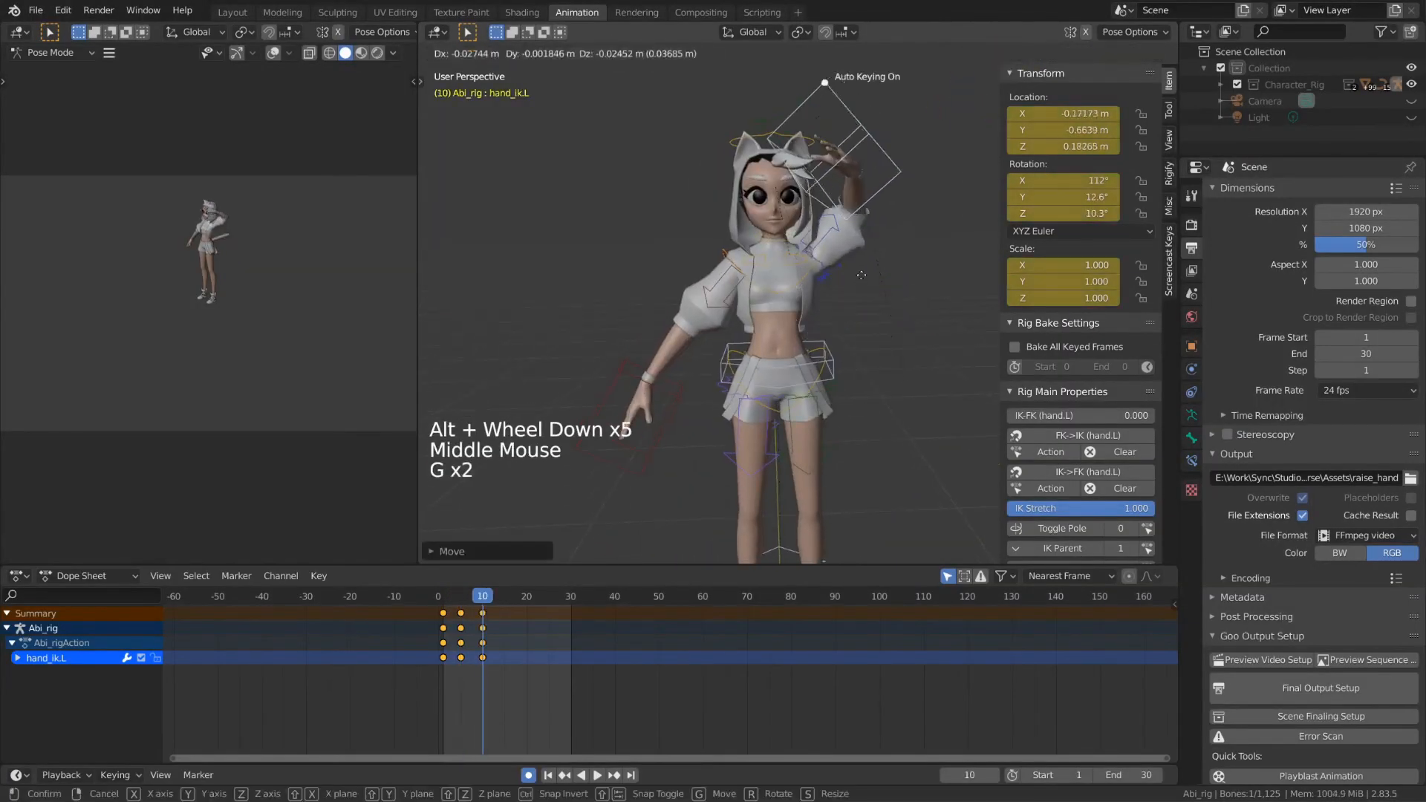
key(r)
key(r)
key(r)
key(g)
click(891, 223)
Step: Move hand_ik.L overhead and key that pose at frame 13
alt+scroll(891, 223, down, 1)
alt+scroll(890, 223, down, 2)
key(g)
key(r)
key(r)
shift+middle_drag(899, 171, 873, 289)
key(g)
key(r)
key(r)
key(r)
Step: Select the later arm keyframes in the Dope Sheet and slide them to frames 4, 7 and 10
click(443, 596)
key(space)
key(space)
click(483, 614)
key(g)
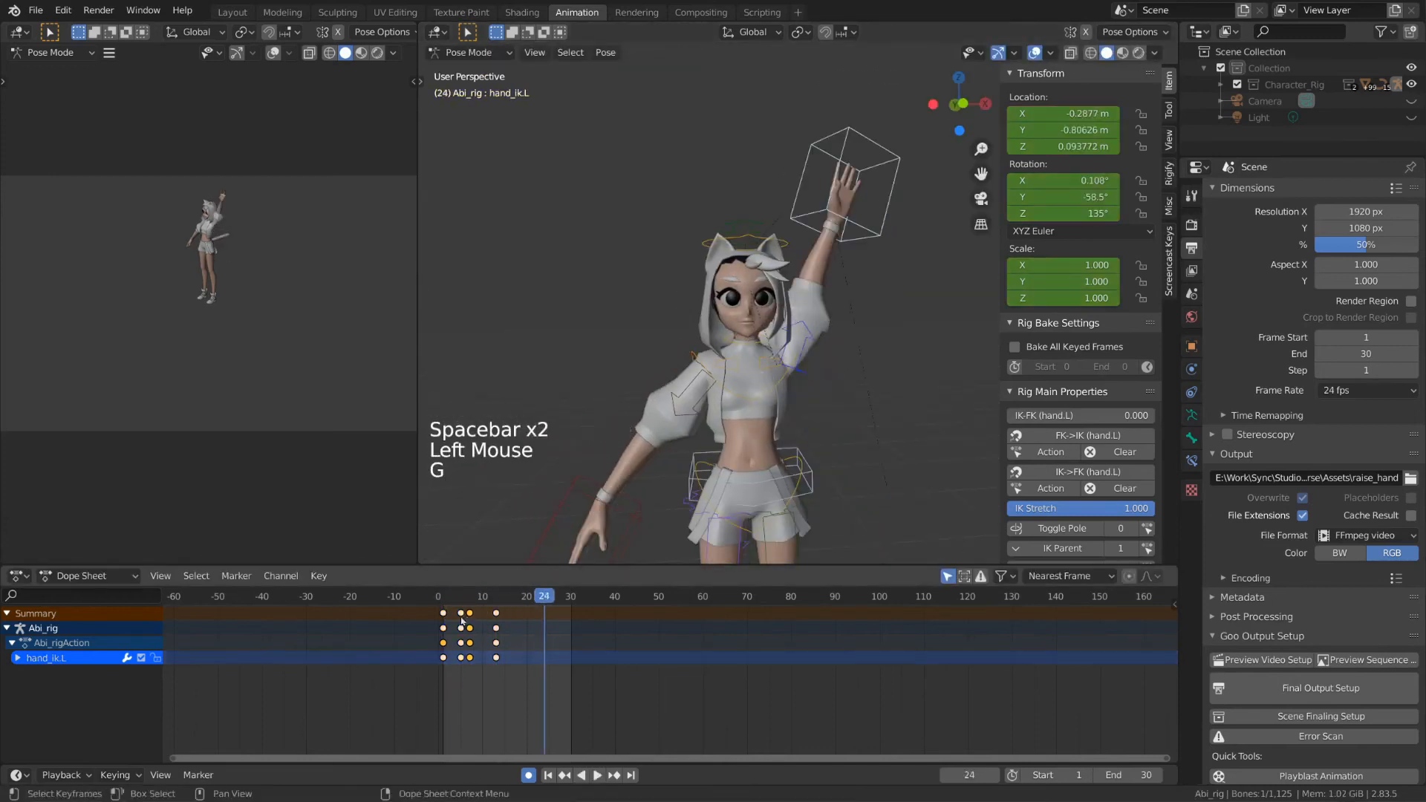
click(443, 597)
key(space)
key(shift+alt+z)
middle_drag(819, 437, 820, 402)
Step: Play back and scrub the retimed raised-arm animation, ending on frame 1
key(space)
click(443, 597)
key(space)
key(space)
drag(443, 596, 471, 596)
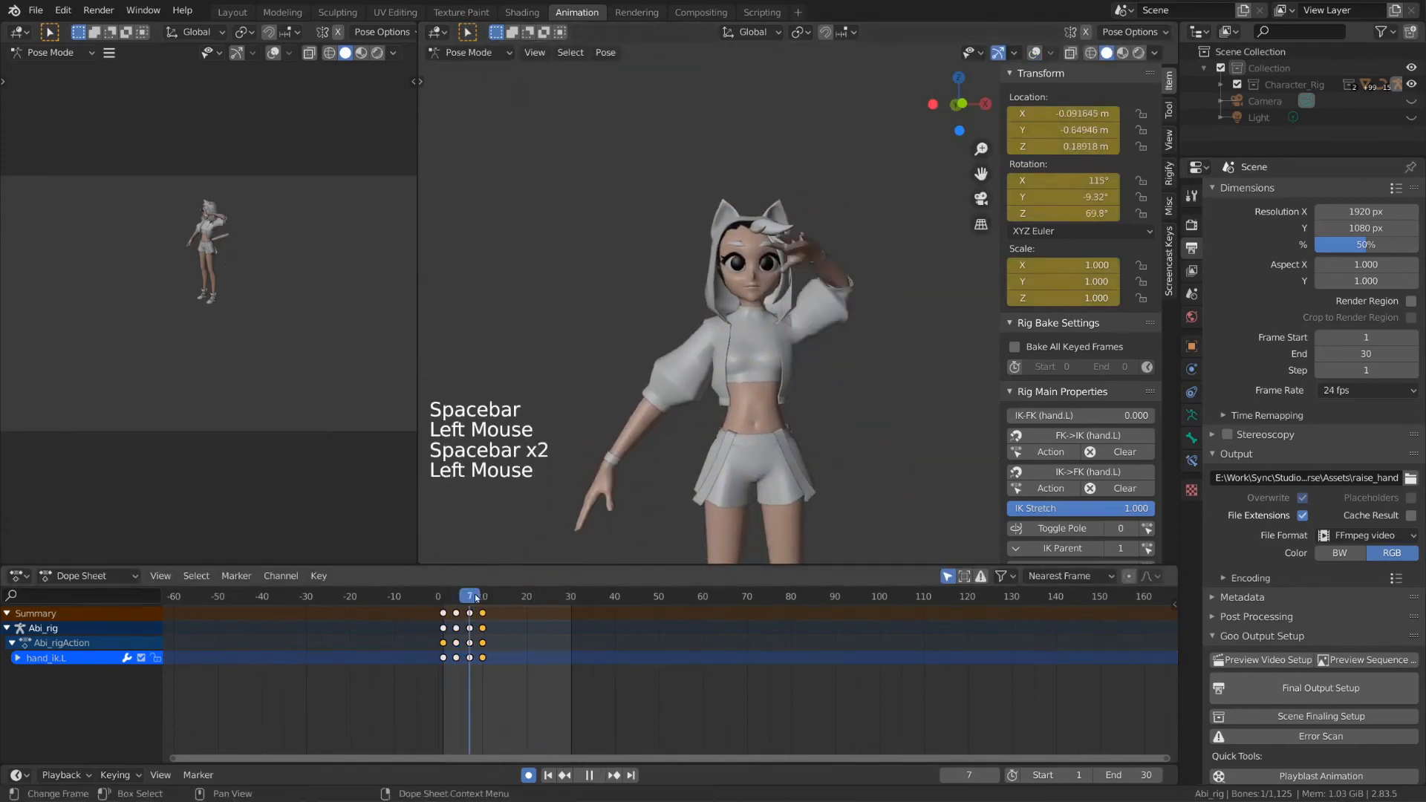
key(space)
key(space)
key(shift+alt+z)
click(443, 596)
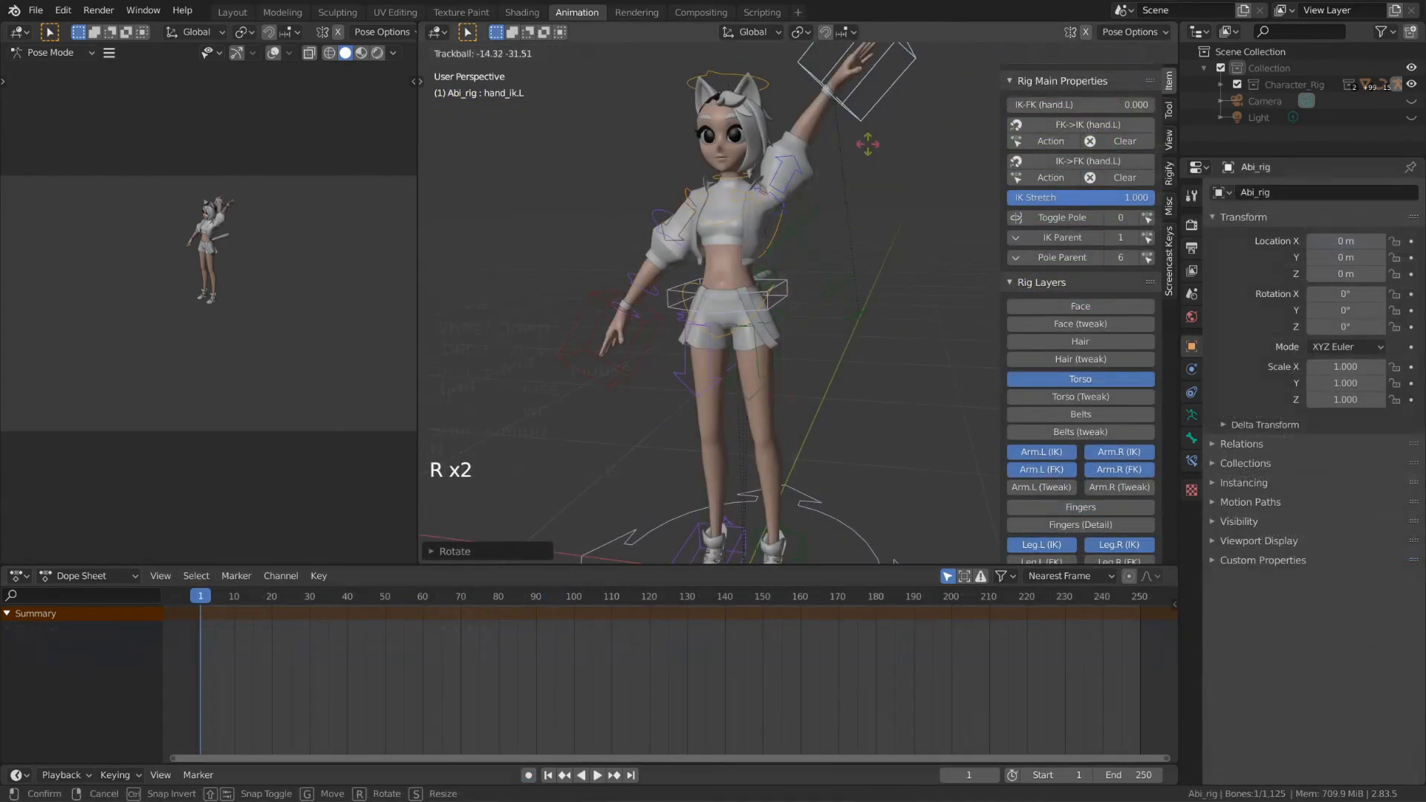
Step: Clear hand_ik.L's rotation and location with Alt+R and Alt+G, then orbit and zoom to check
key(g)
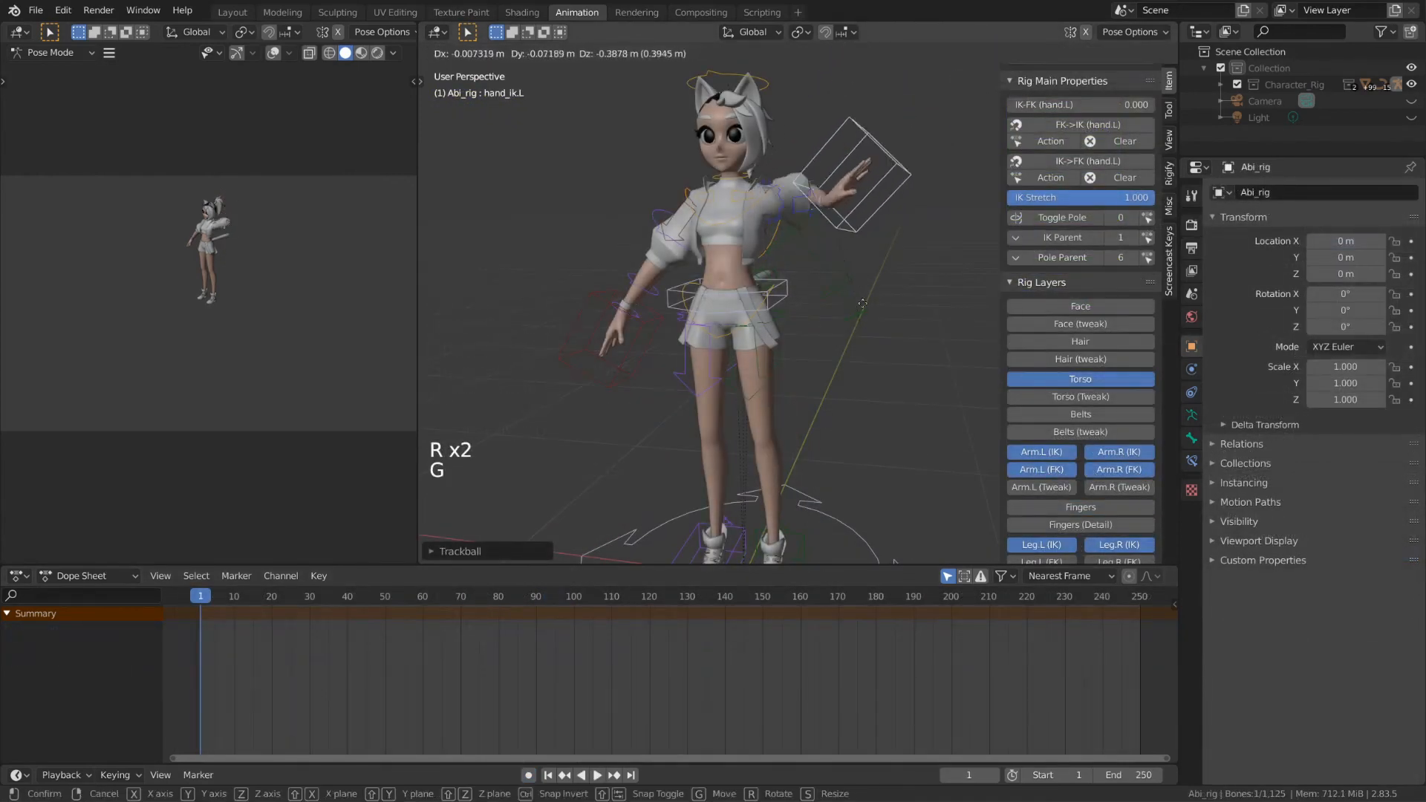
click(869, 394)
key(alt+r)
key(alt+g)
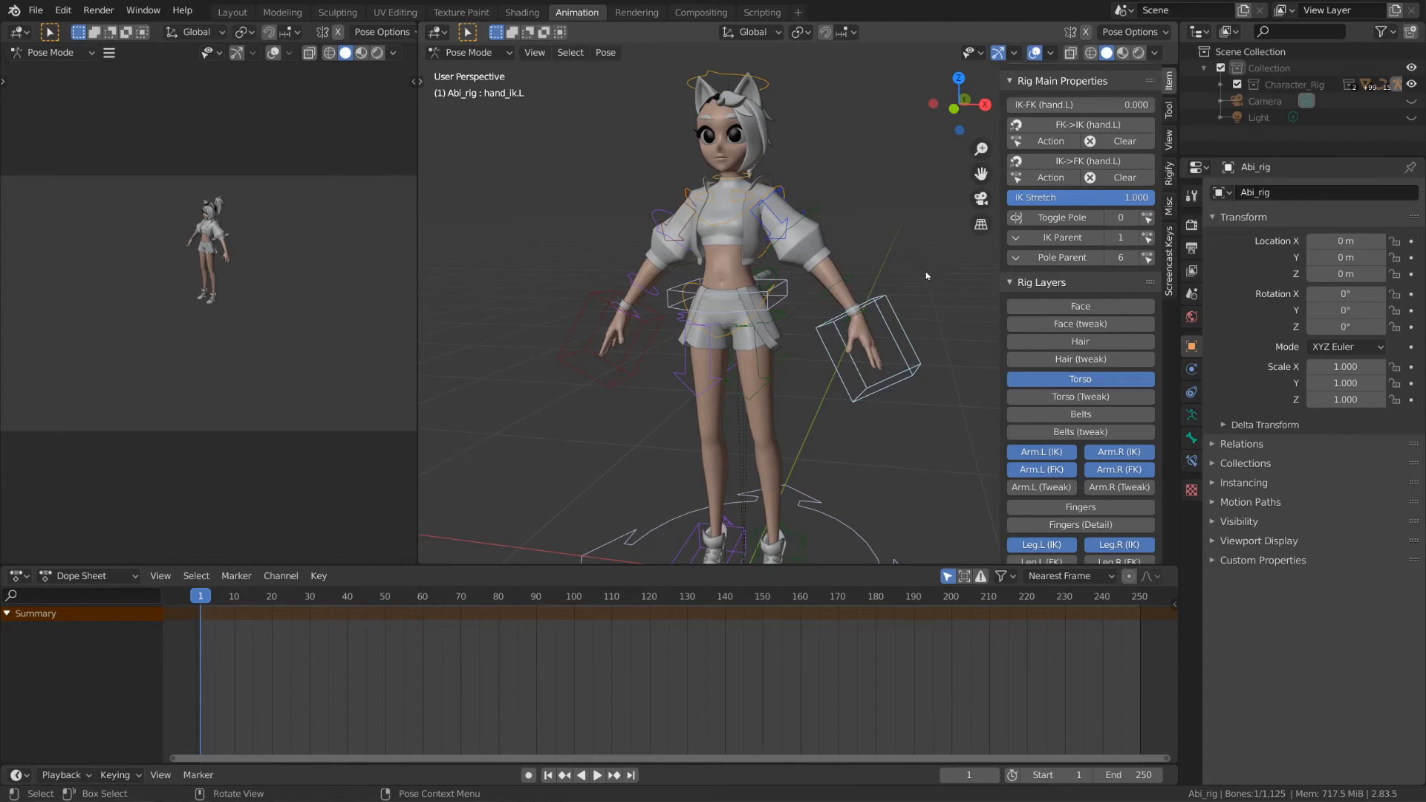
middle_drag(928, 269, 925, 333)
scroll(930, 300, down, 2)
scroll(914, 297, down, 2)
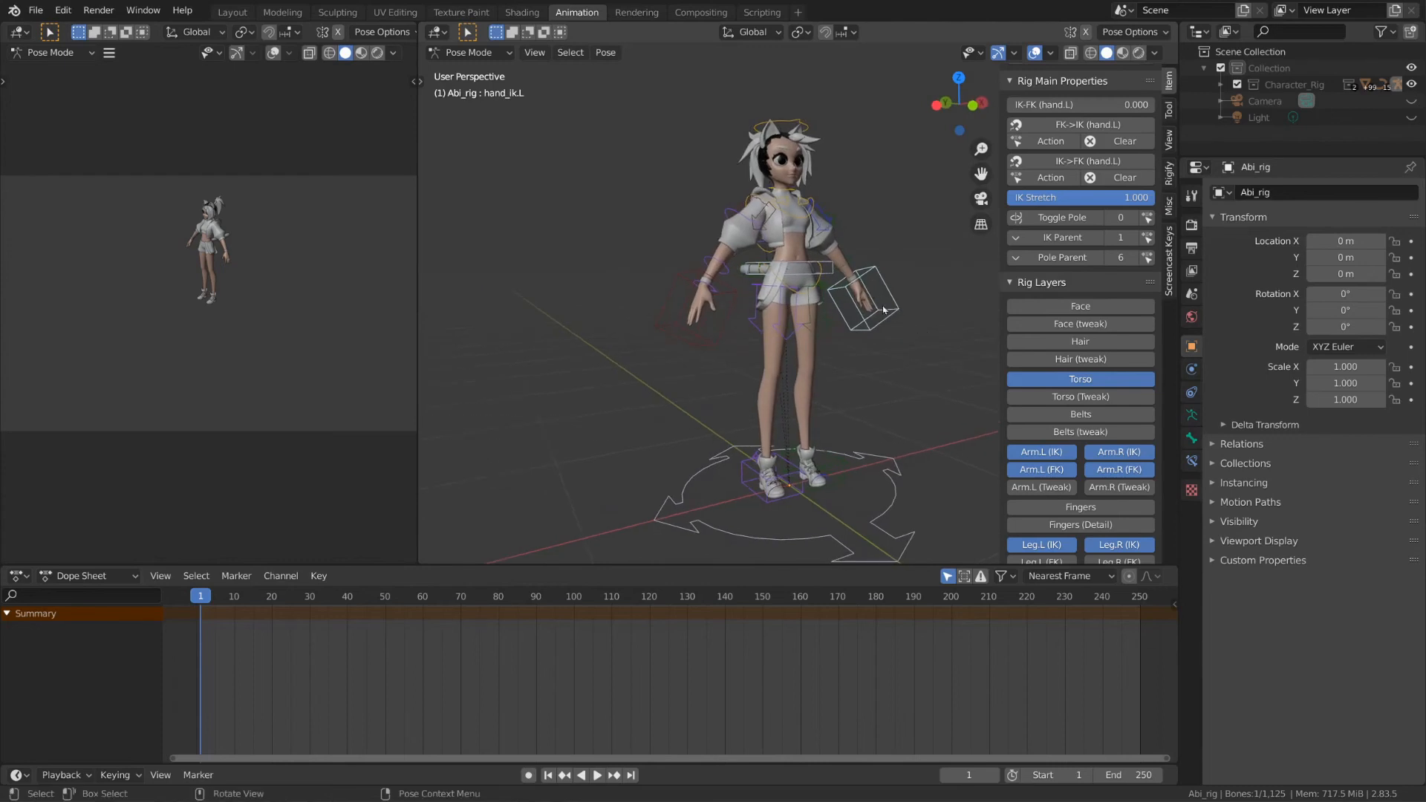
Step: Show the Leg FK controls for both legs and lower the torso
click(832, 278)
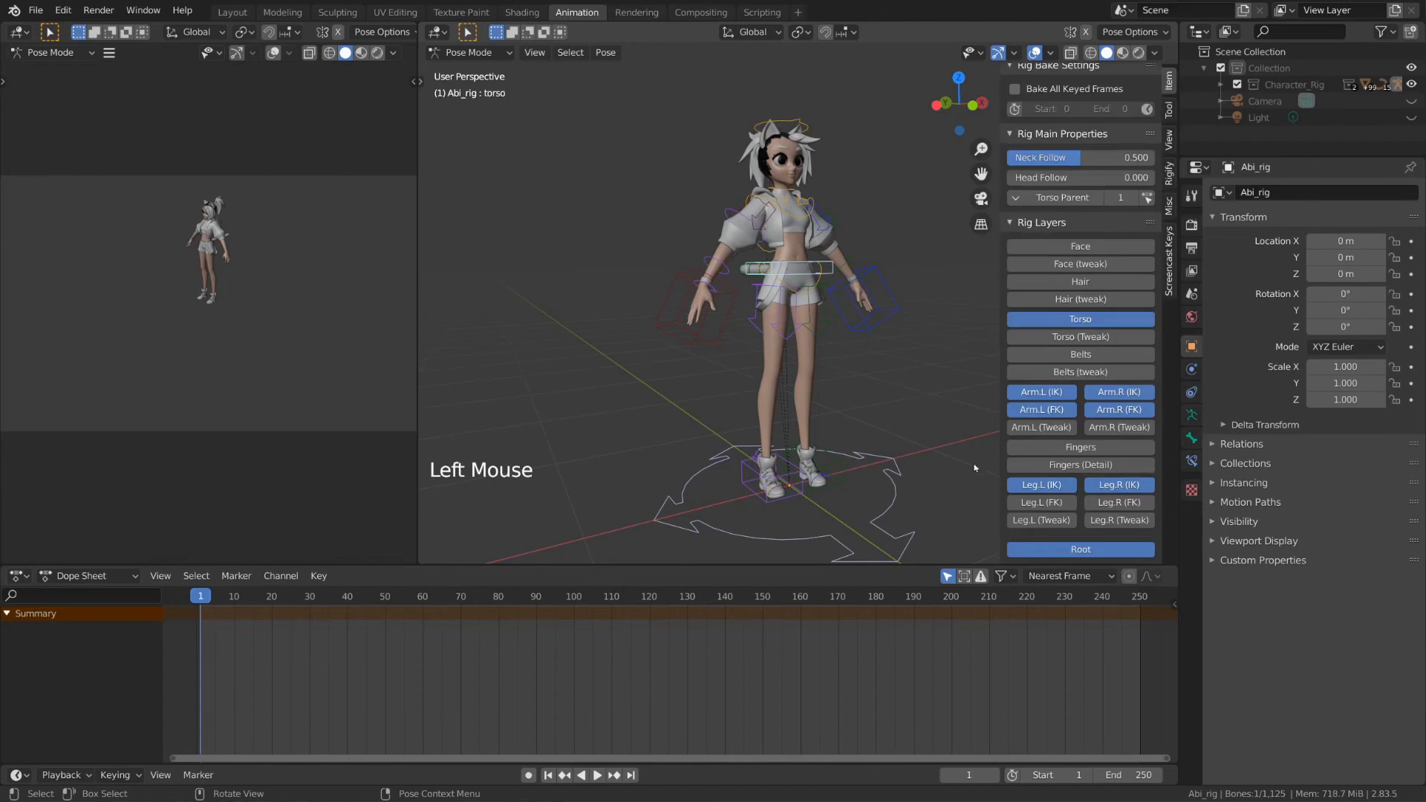
drag(1040, 503, 1122, 505)
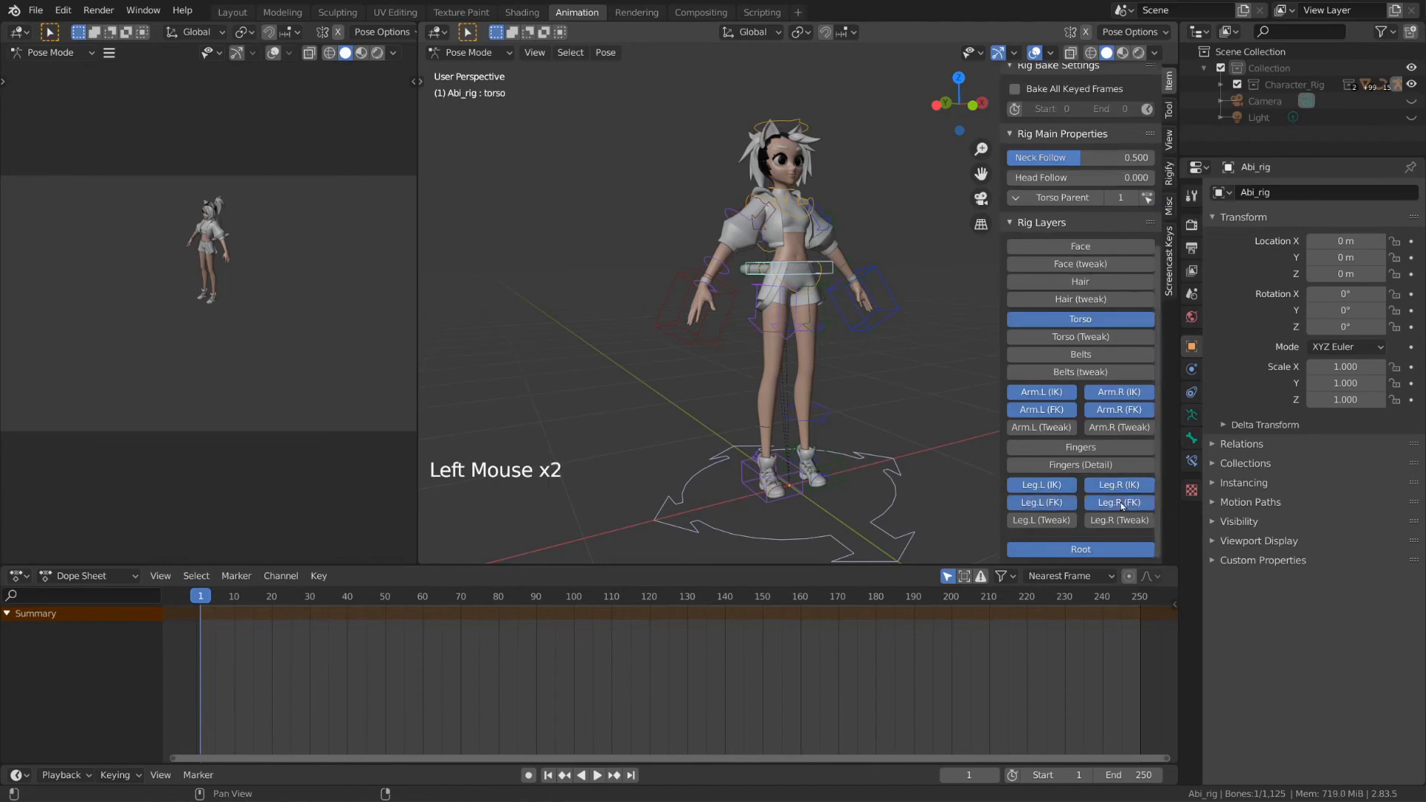
click(825, 418)
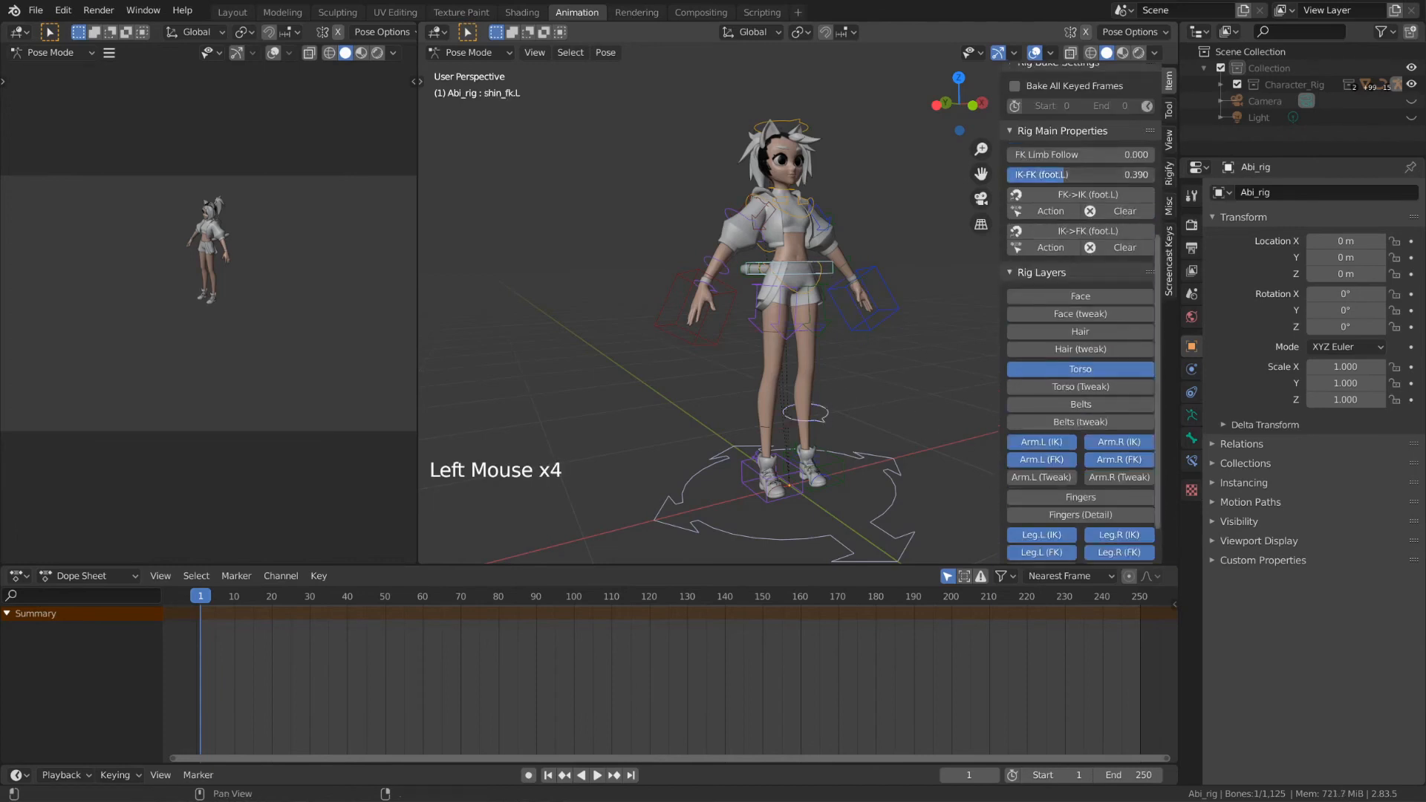
click(778, 418)
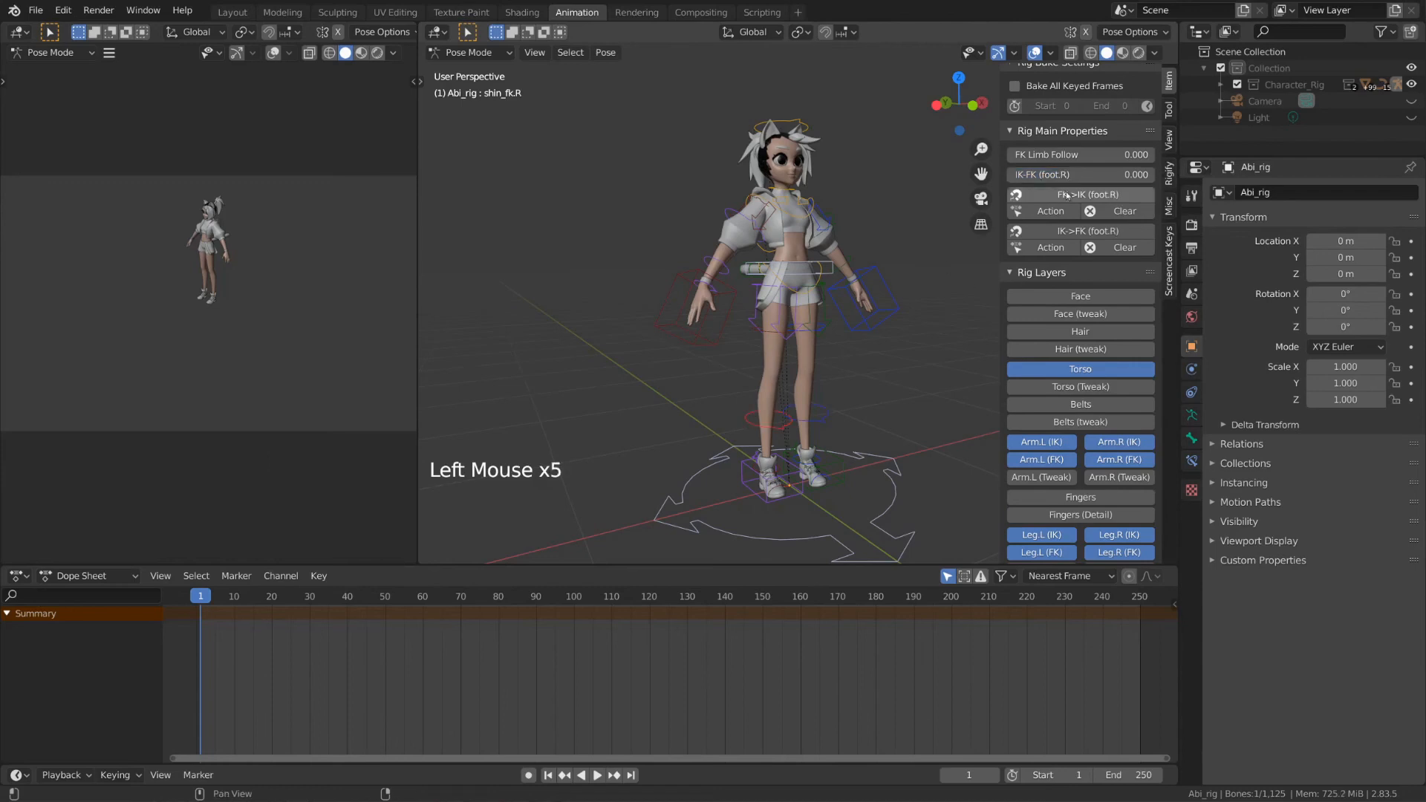
click(825, 274)
key(g)
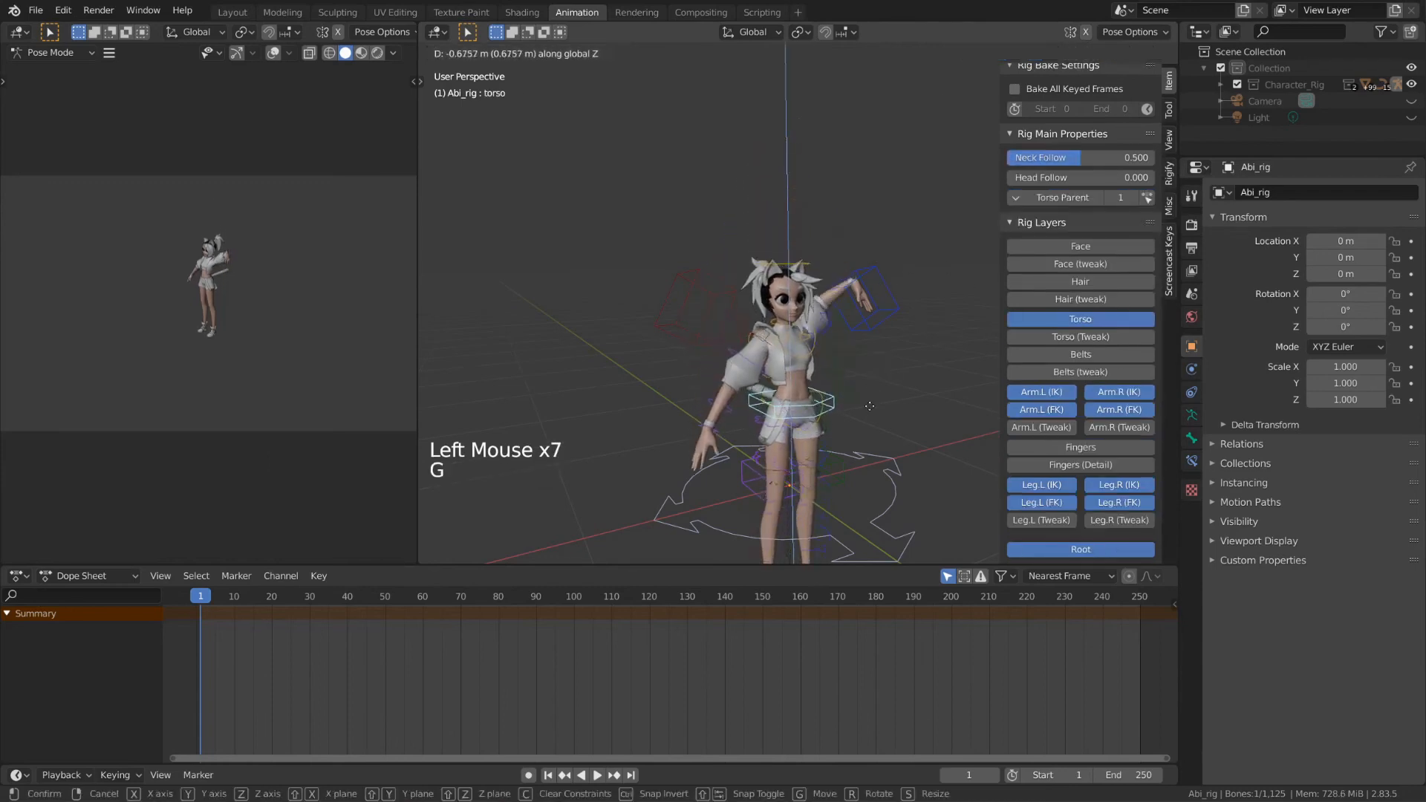
click(848, 404)
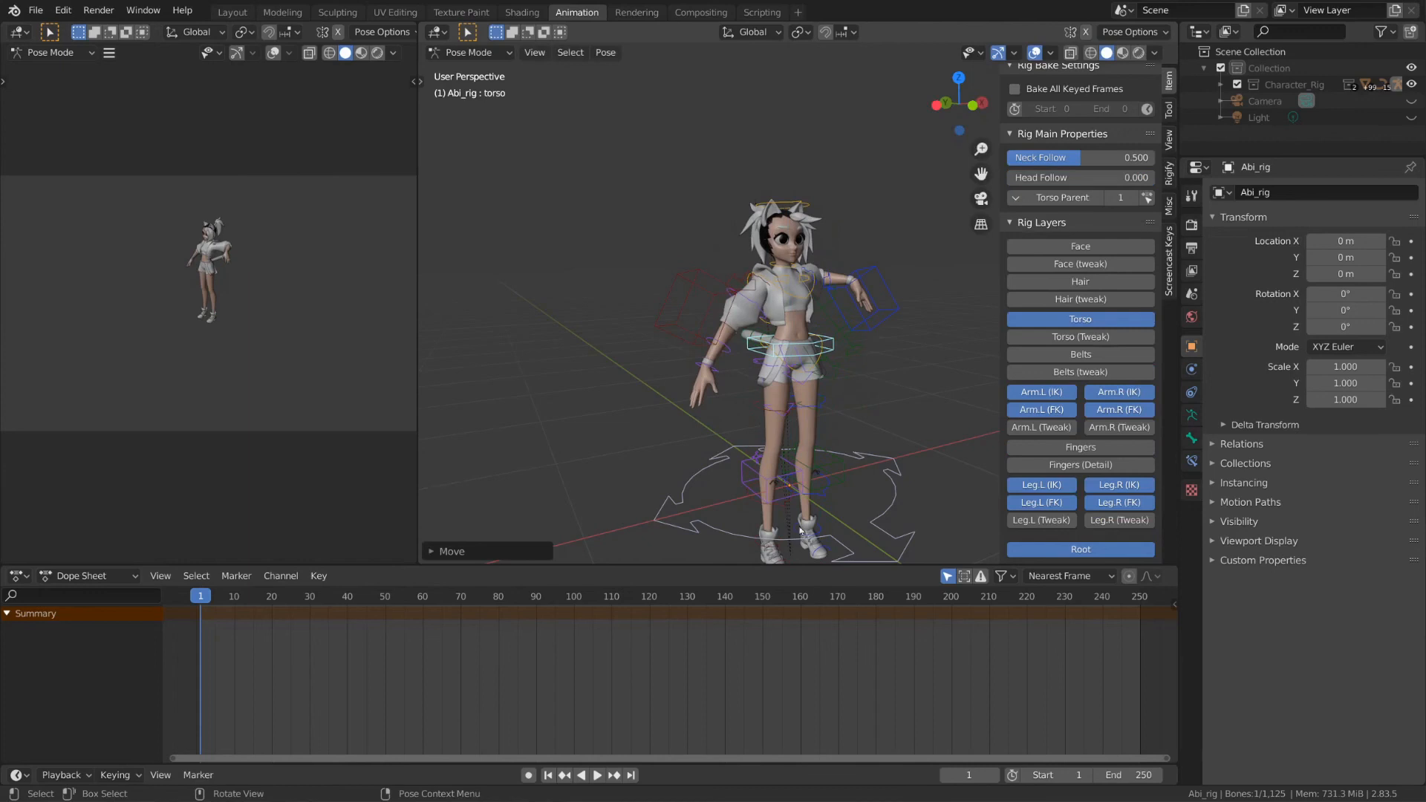
Step: Bend the left knee and swing the left thigh forward using shin_fk.L and thigh_fk.L
click(826, 493)
middle_drag(826, 493, 907, 422)
key(r)
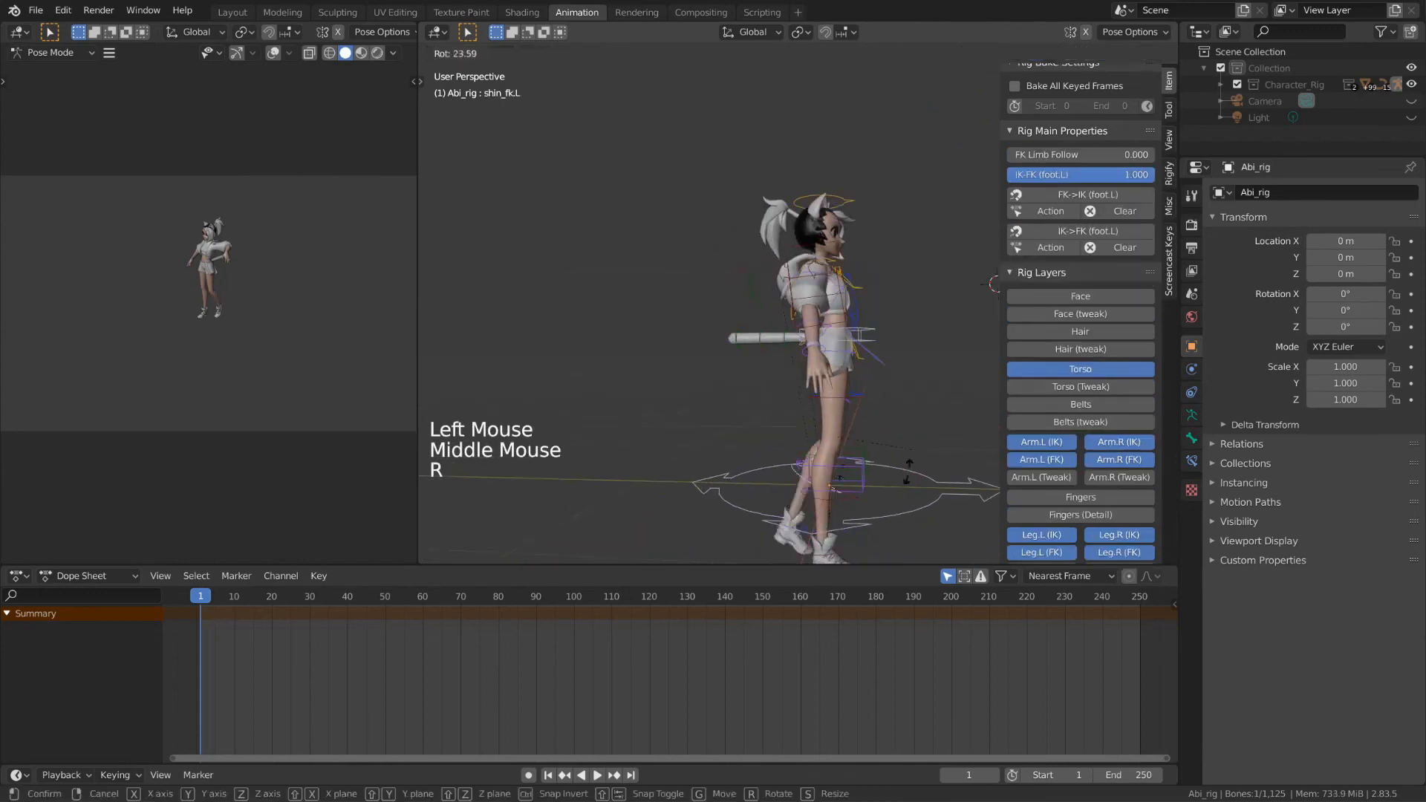
click(868, 520)
click(828, 394)
key(r)
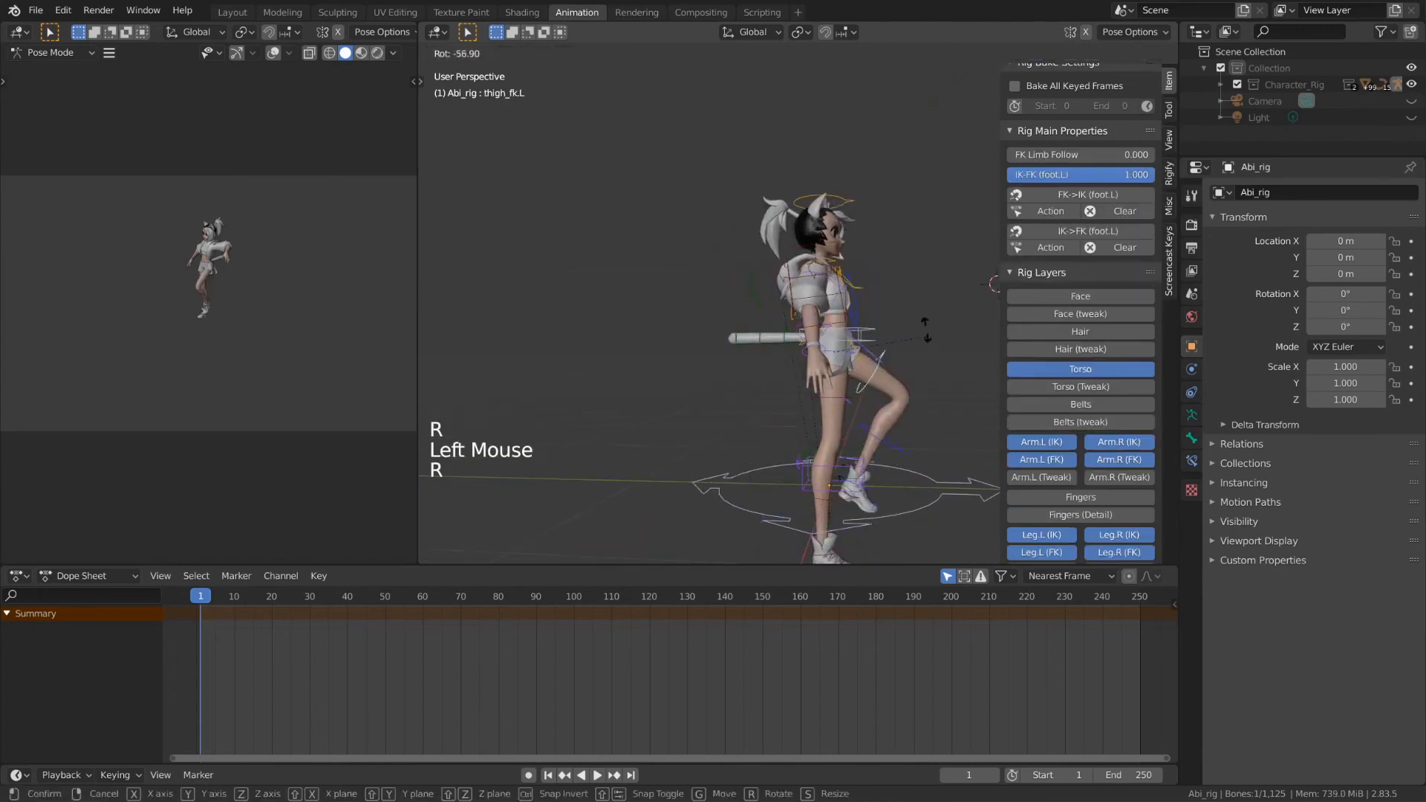
click(919, 401)
Step: Bend the left knee further and re-angle the left thigh to lift the leg
click(911, 418)
key(r)
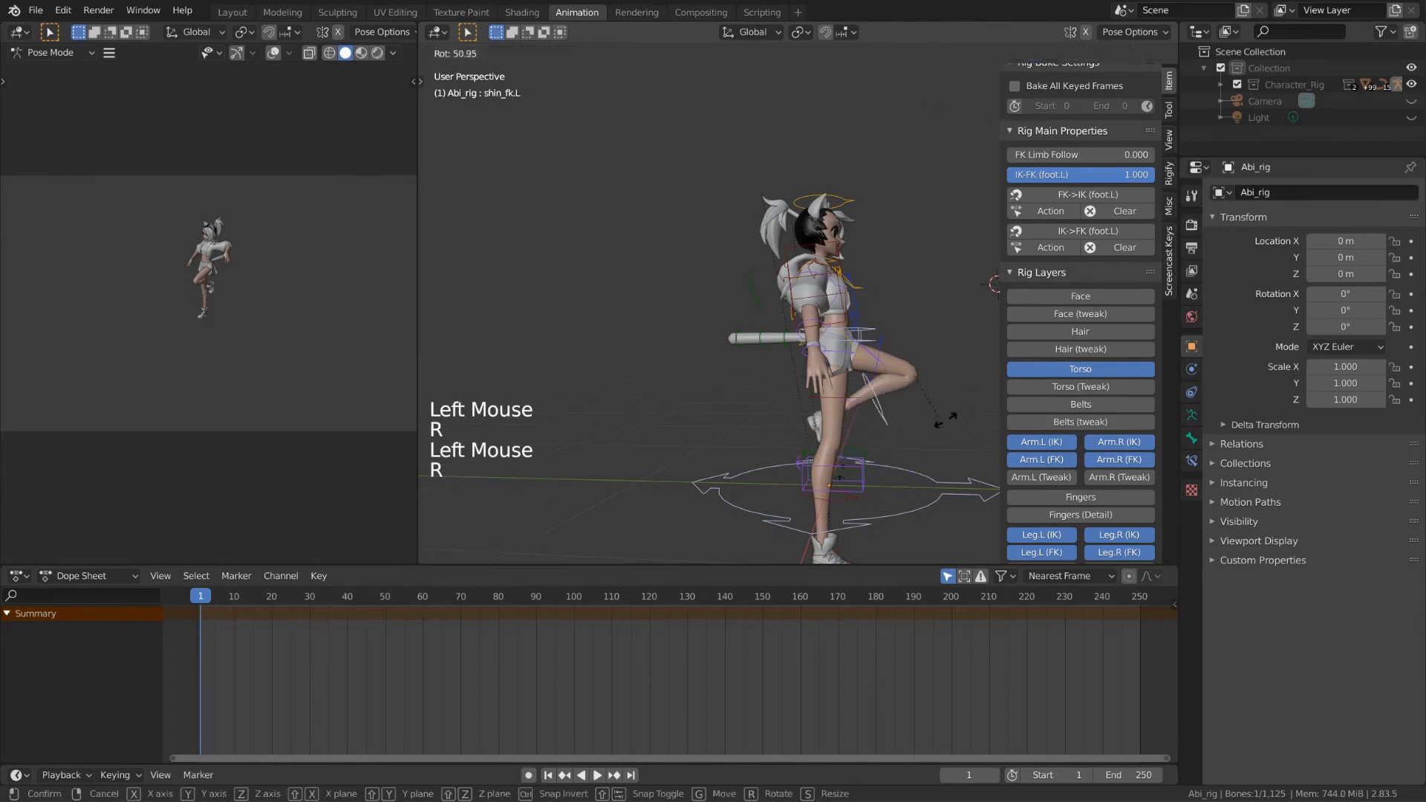
click(893, 363)
click(884, 350)
key(r)
click(908, 383)
Step: Switch the right leg fully to IK (foot.R), adjust the torso height, then reset it with Alt+G
middle_drag(921, 394, 855, 405)
click(854, 411)
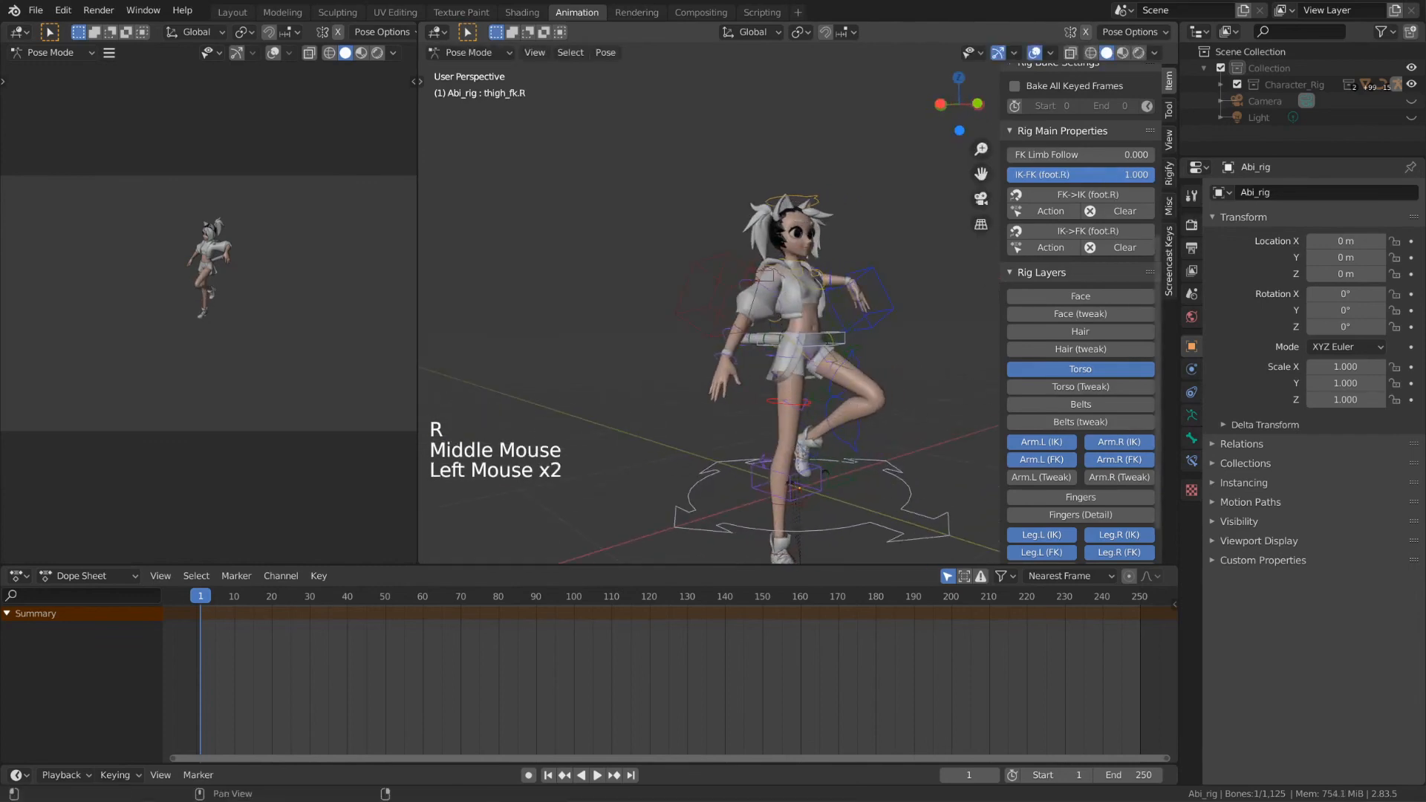
drag(1147, 175, 1008, 175)
key(g)
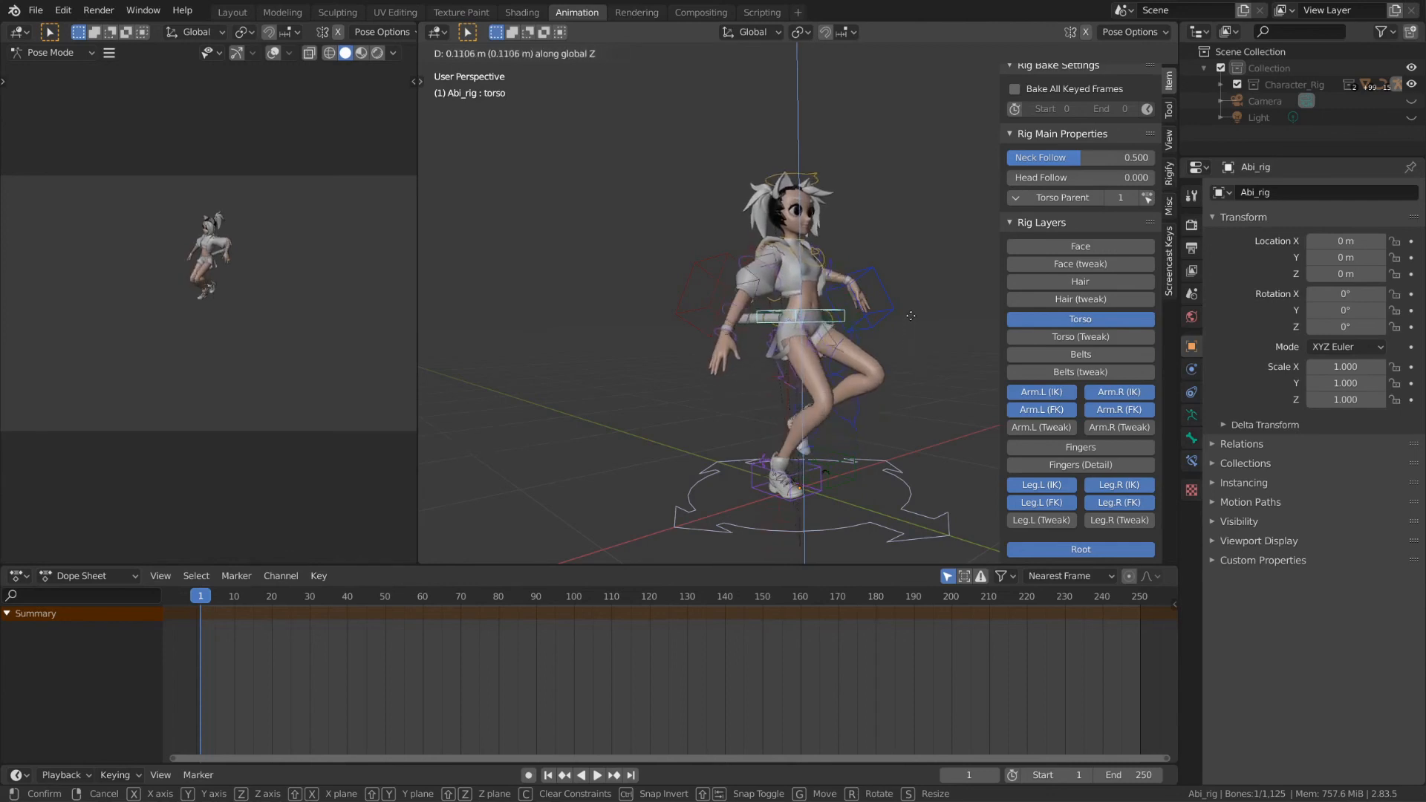
click(911, 294)
middle_drag(911, 294, 810, 358)
key(alt+g)
click(893, 293)
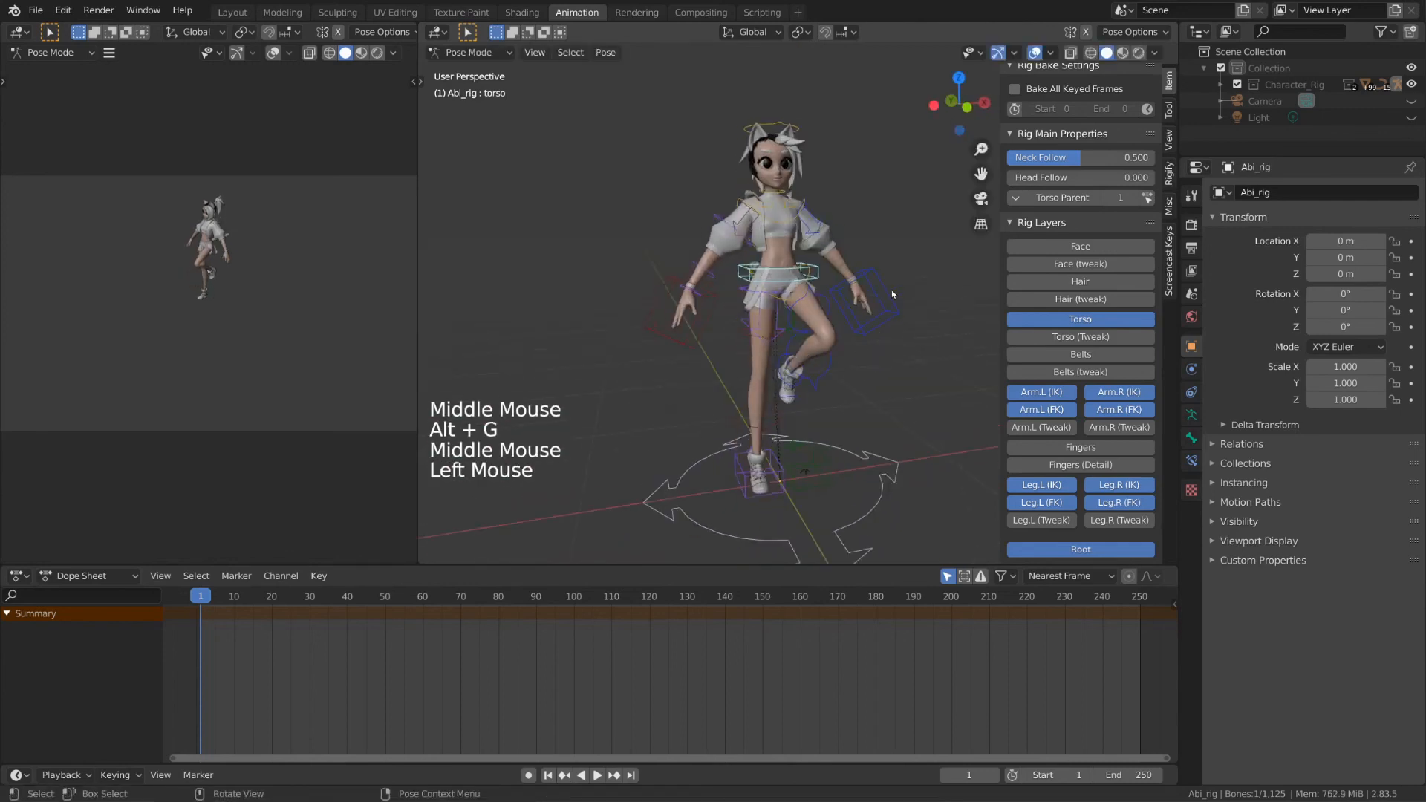
Step: Set the hand.R IK-FK switch to 0 on hand_ik.R and test an FK upper-arm rotation
click(669, 288)
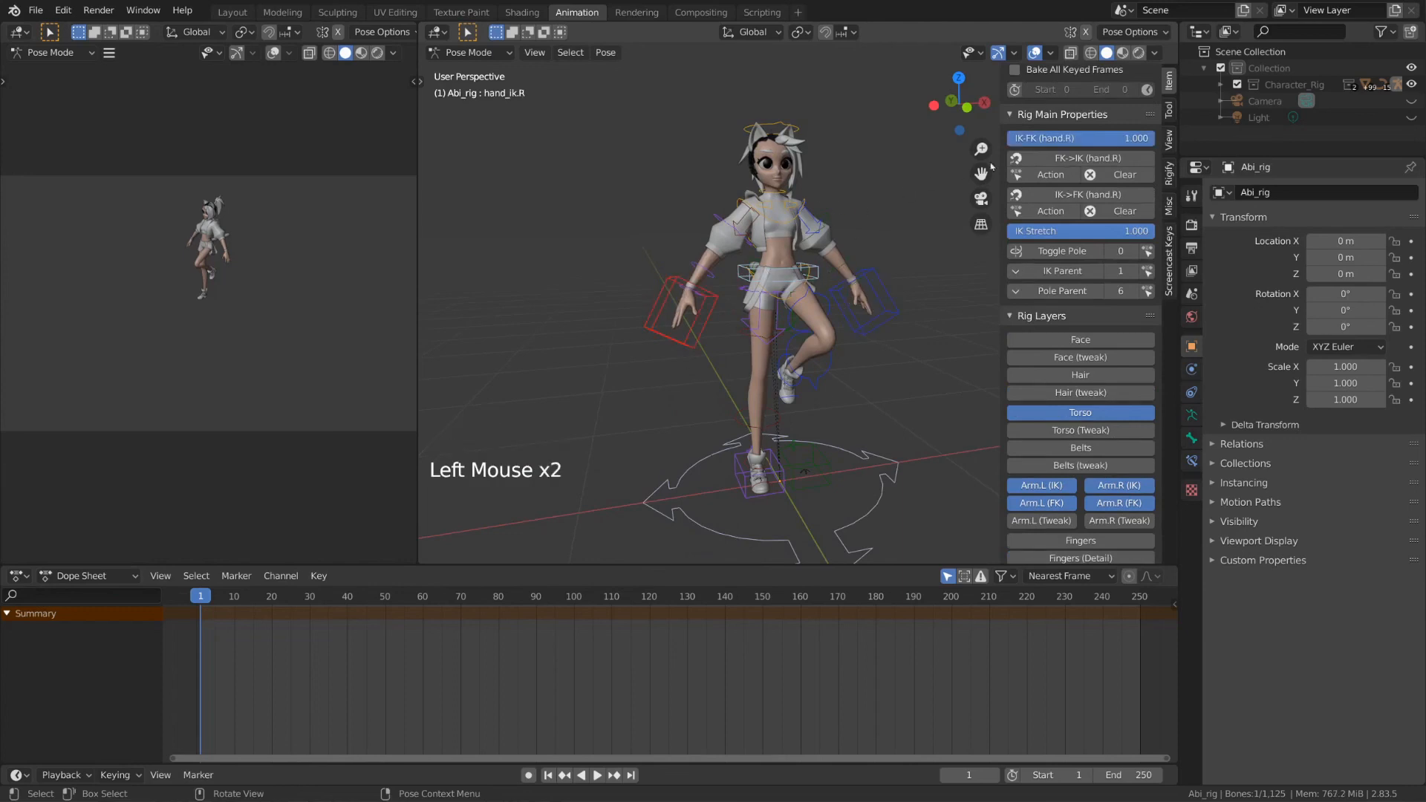
click(1111, 144)
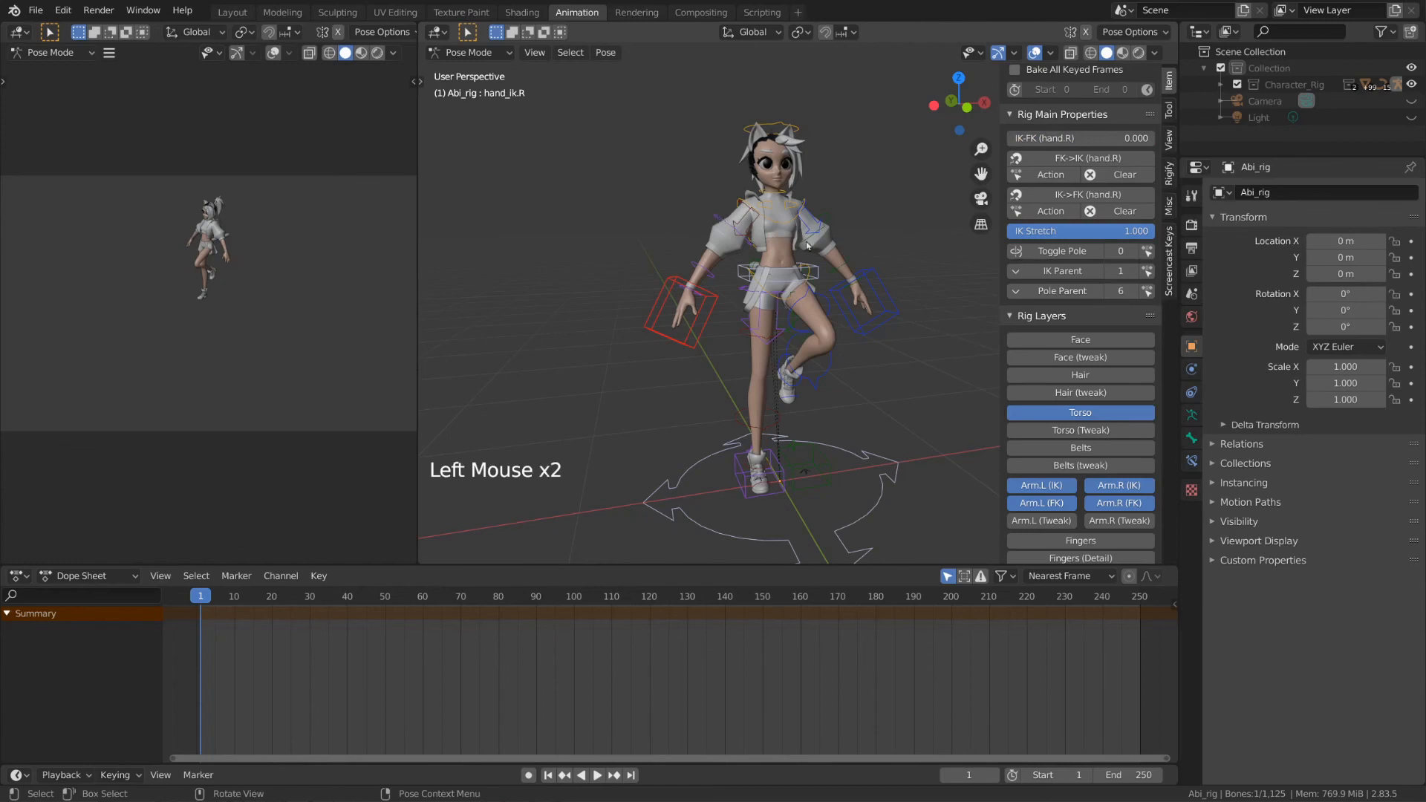
click(808, 245)
middle_drag(808, 246, 810, 271)
key(r)
right_click(829, 248)
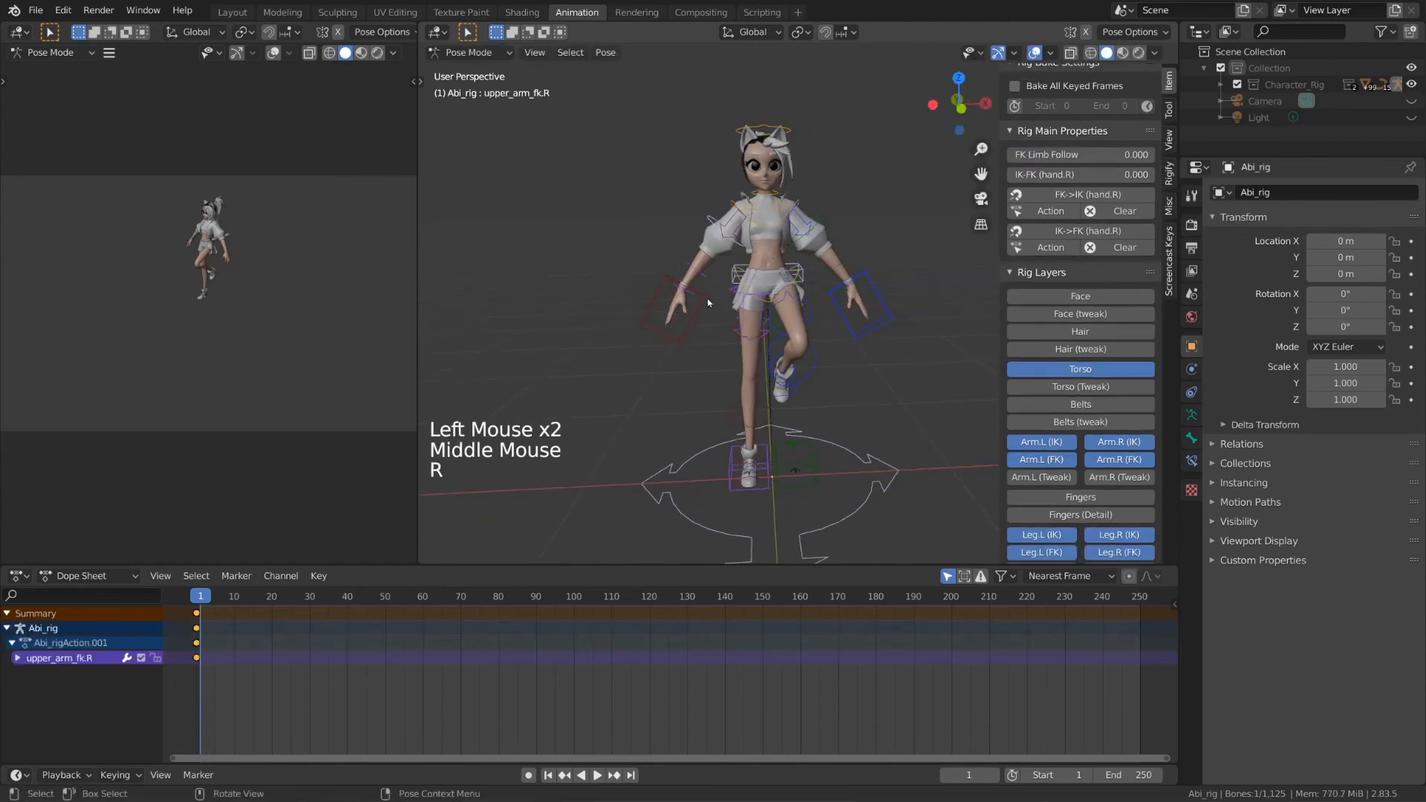
Step: Raise the right hand IK control and keyframe the IK-FK switch at 0.000
click(703, 301)
key(g)
click(696, 274)
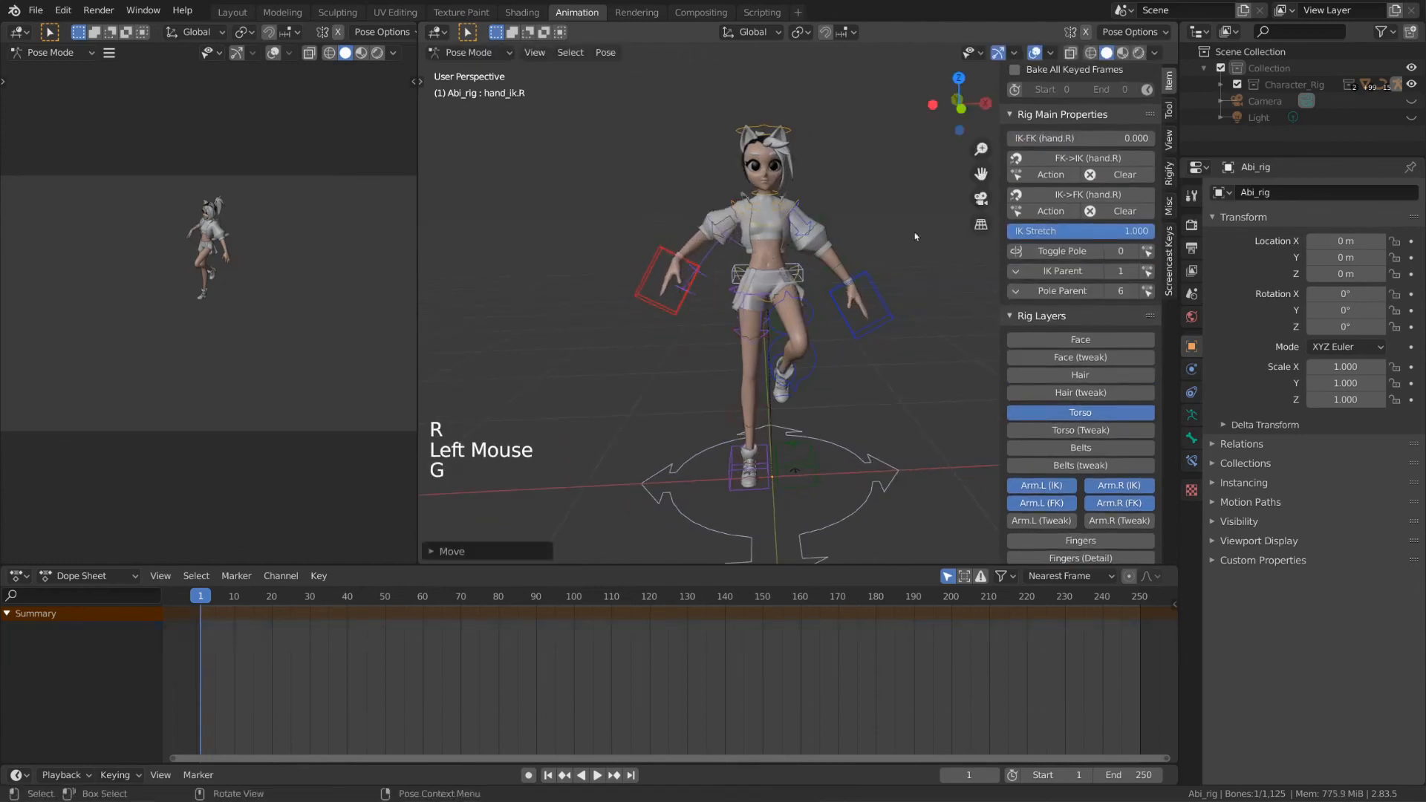
right_click(1101, 138)
click(1101, 141)
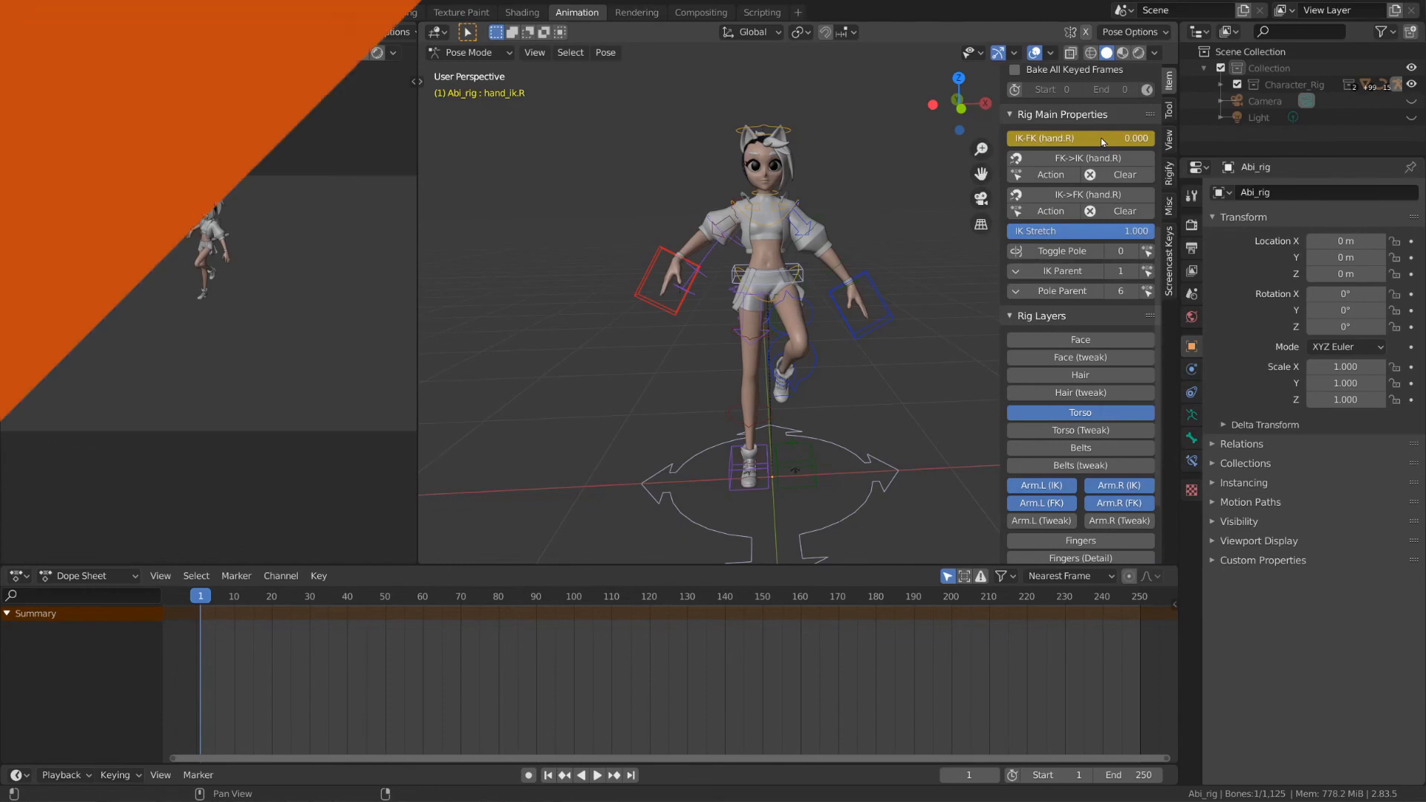